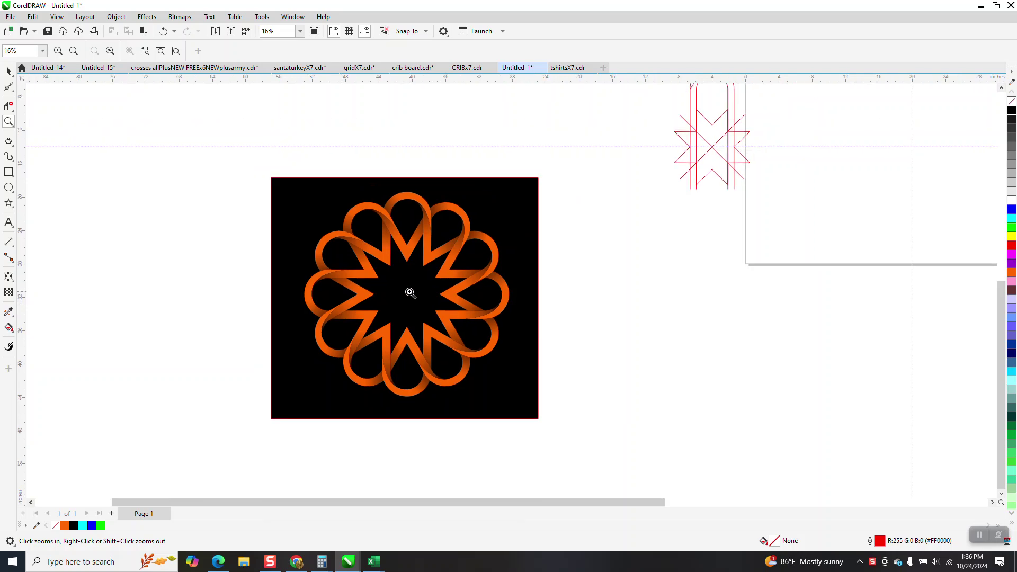
# - Select the complete twelve-point star-and-arch line template above the page and move it onto the page
pyautogui.scroll(-3, 327, 302)
pyautogui.scroll(-1, 313, 284)
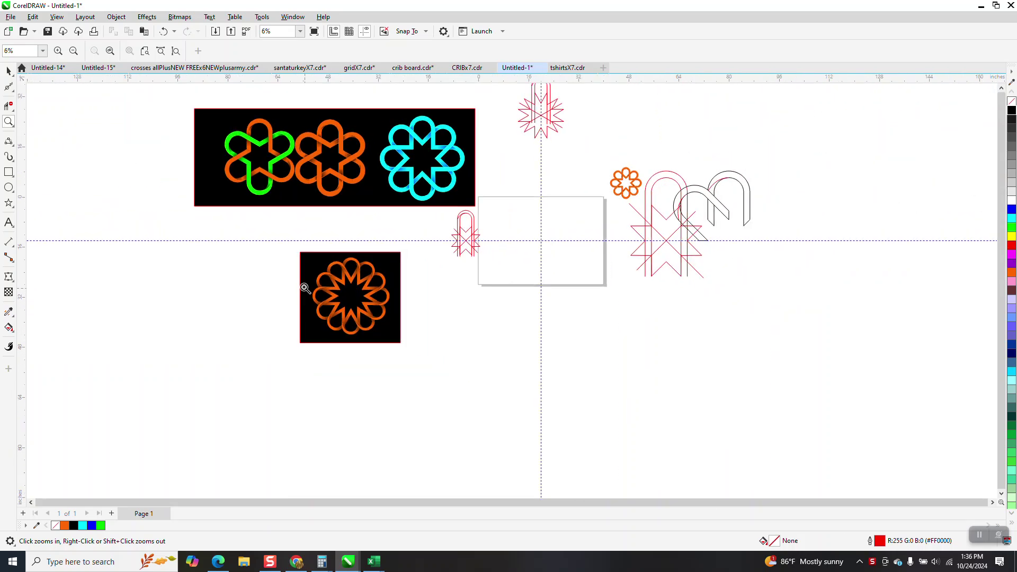
pyautogui.click(9, 70)
pyautogui.scroll(-1, 518, 165)
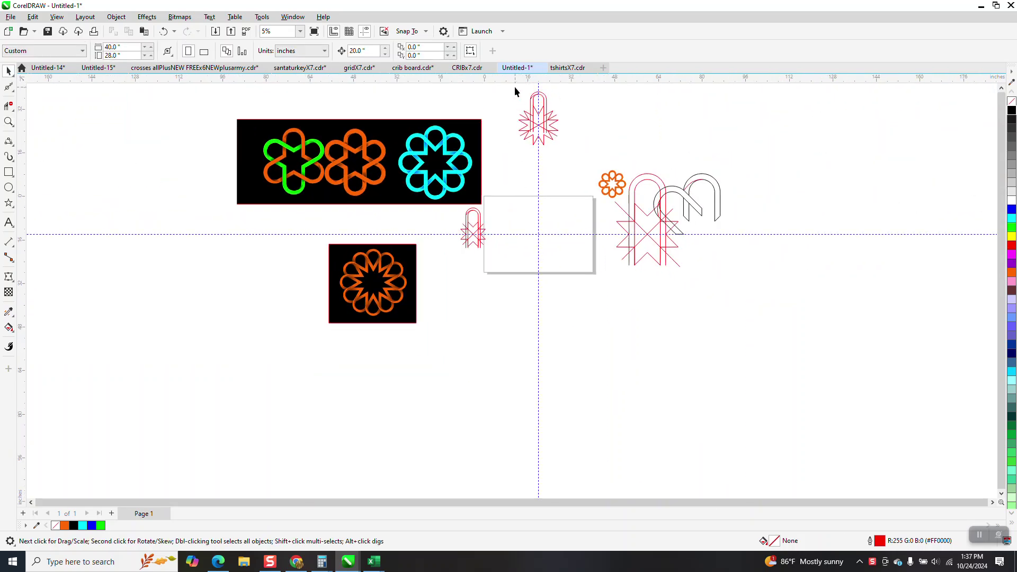
pyautogui.moveTo(514, 87); pyautogui.dragTo(595, 163)
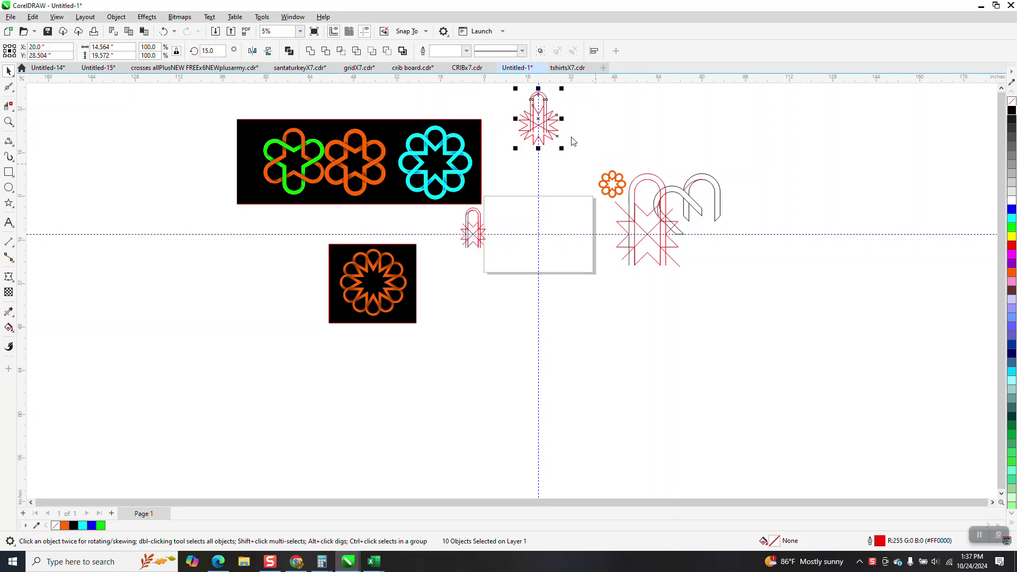
pyautogui.hotkey('ctrl', 'p')
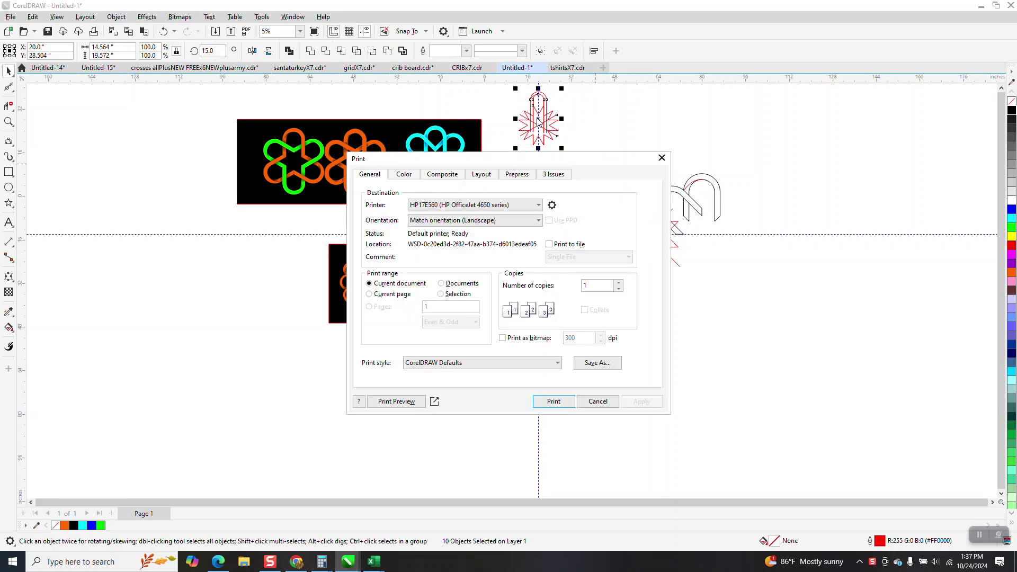
pyautogui.click(597, 401)
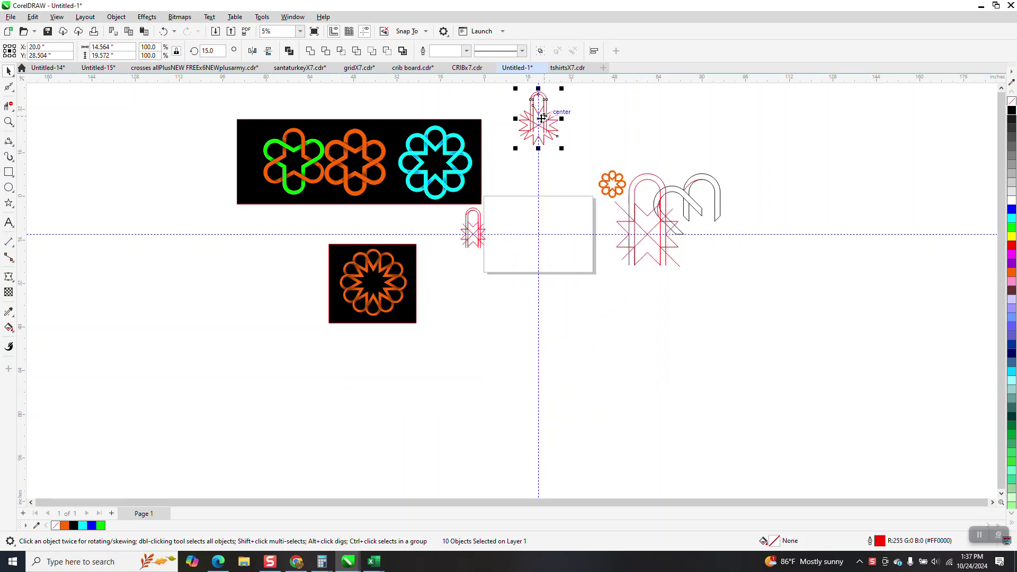
pyautogui.moveTo(541, 118); pyautogui.dragTo(535, 232)
# - Move the template so the crossing point of its diagonal lines meets the intersection of the two guidelines
pyautogui.click(8, 122)
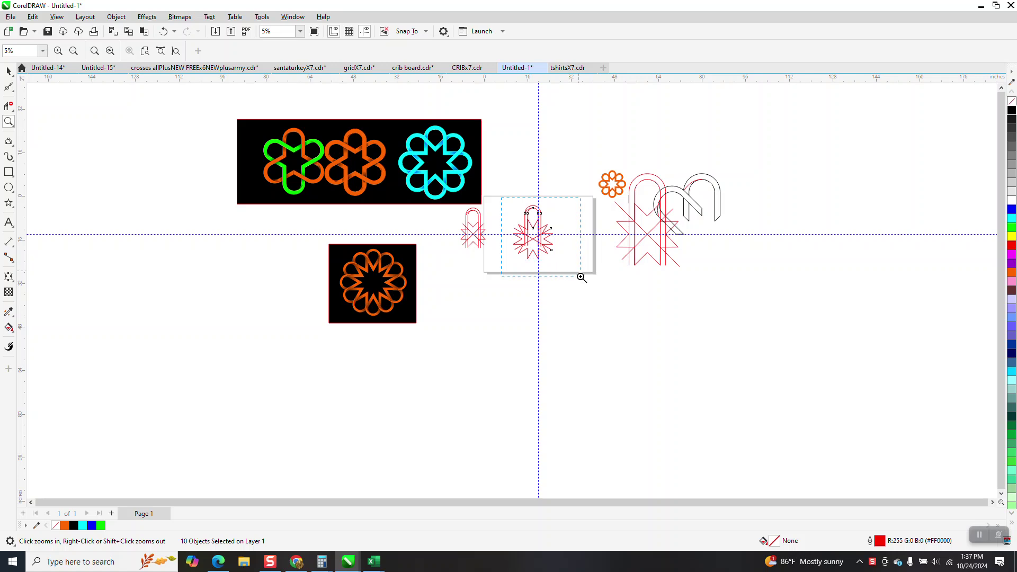
pyautogui.moveTo(501, 198); pyautogui.dragTo(581, 278)
pyautogui.click(8, 71)
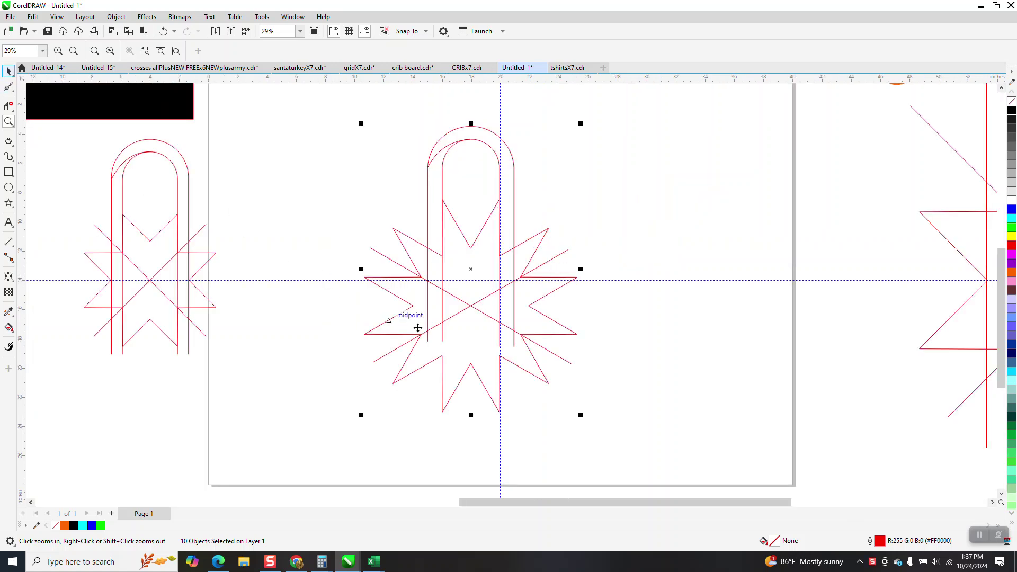
pyautogui.moveTo(470, 306); pyautogui.dragTo(500, 280)
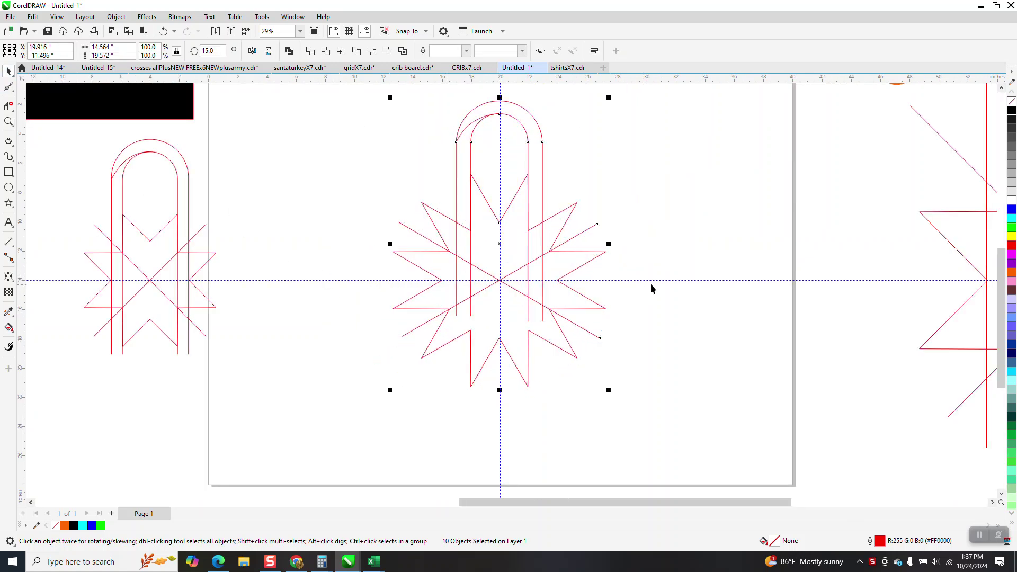
pyautogui.click(8, 122)
pyautogui.moveTo(483, 230); pyautogui.dragTo(621, 351)
pyautogui.click(9, 70)
pyautogui.moveTo(432, 263); pyautogui.dragTo(433, 261)
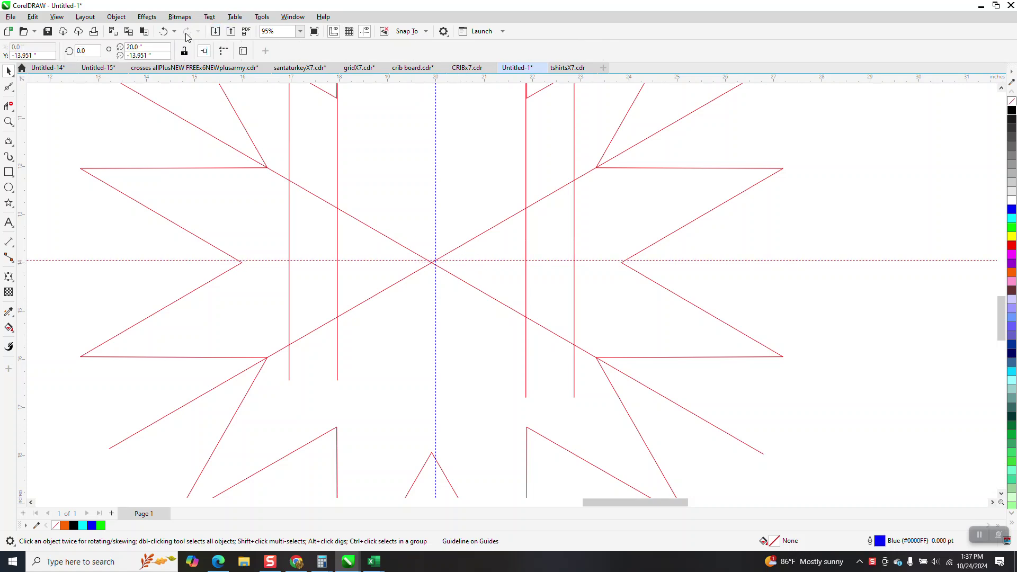
pyautogui.click(163, 31)
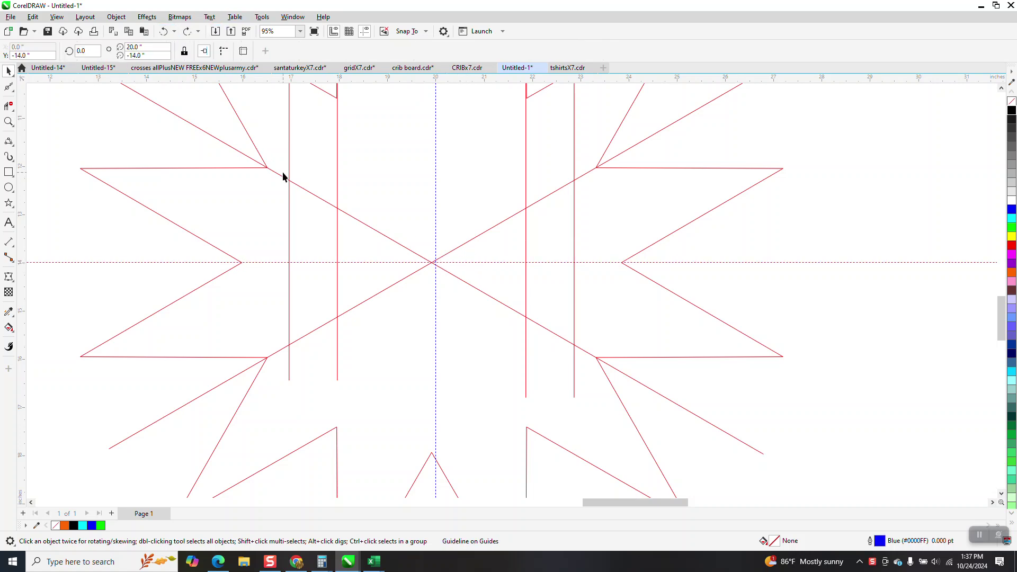
pyautogui.click(374, 232)
pyautogui.moveTo(431, 263); pyautogui.dragTo(441, 267)
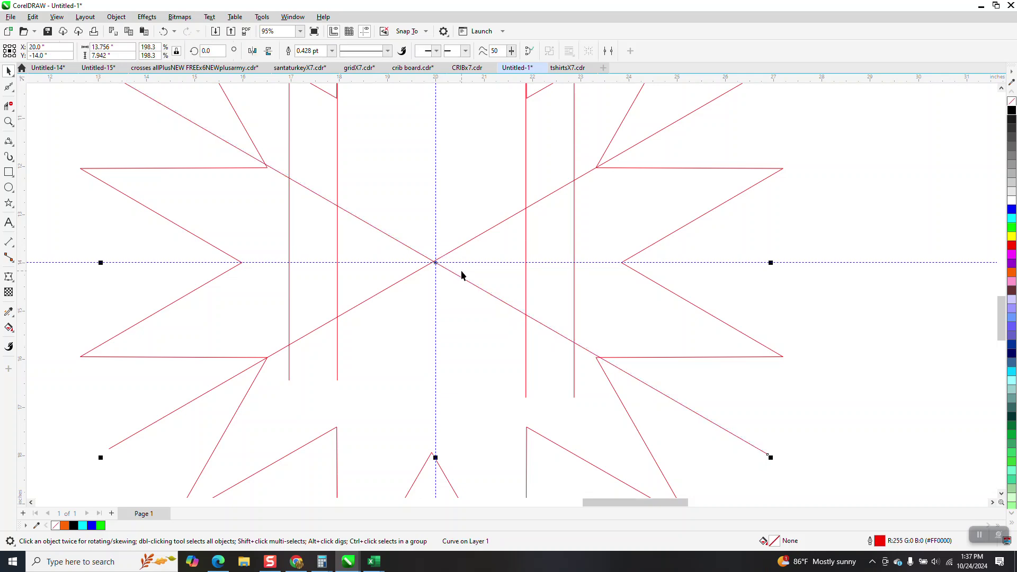
pyautogui.click(158, 32)
# - Select all the lines of the template on the page and group them
pyautogui.scroll(-4, 344, 284)
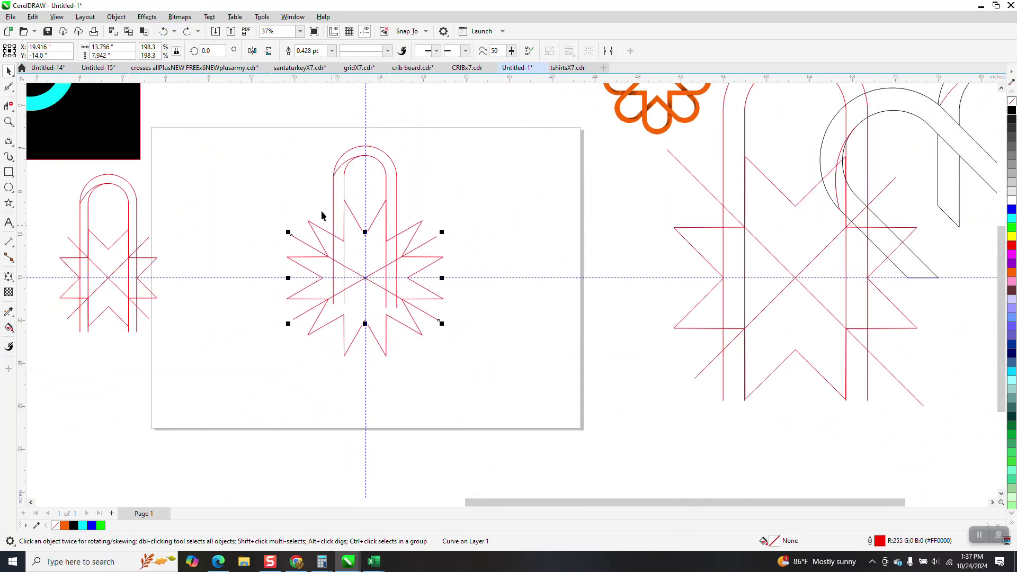
pyautogui.moveTo(268, 123)
pyautogui.mouseDown()
pyautogui.moveTo(488, 407)
pyautogui.moveTo(502, 405)
pyautogui.mouseUp()
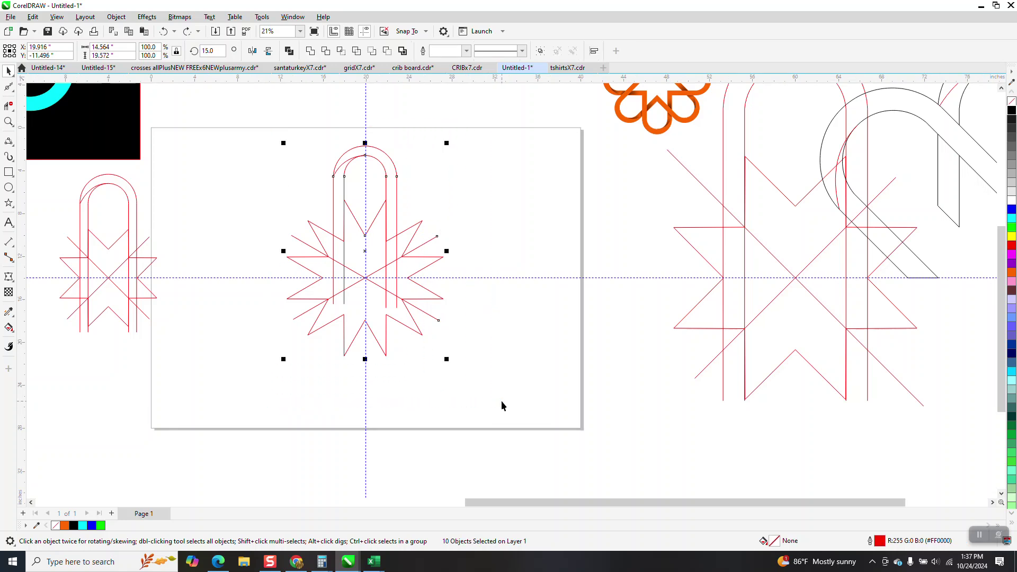
pyautogui.hotkey('ctrl', 'g')
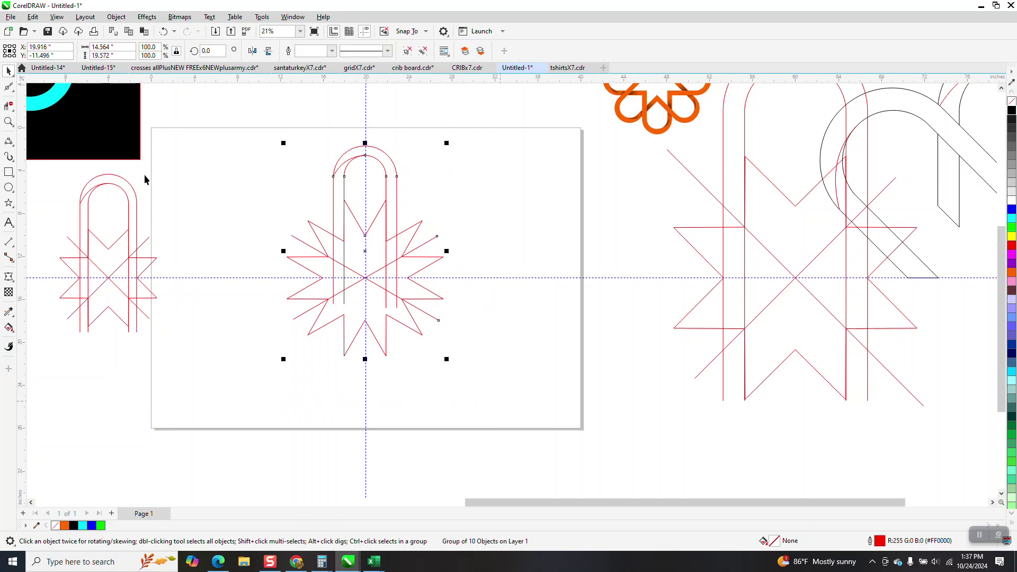
# - Shift the grouped template so its centre sits exactly on the vertical guideline at 20 inches
pyautogui.click(8, 121)
pyautogui.moveTo(609, 416); pyautogui.dragTo(609, 415)
pyautogui.click(8, 71)
pyautogui.moveTo(376, 188)
pyautogui.mouseDown()
pyautogui.moveTo(397, 242)
pyautogui.moveTo(367, 222)
pyautogui.moveTo(364, 193)
pyautogui.mouseUp()
pyautogui.scroll(-2, 390, 284)
pyautogui.scroll(-2, 410, 216)
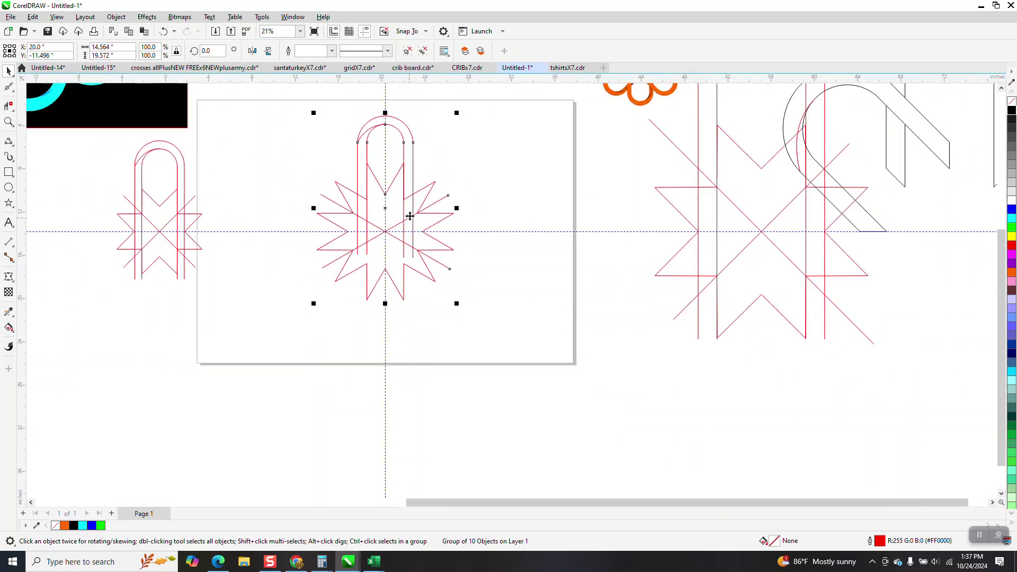
# - Remove the slanted arc between the inner and outer arch outlines with the Virtual Segment Delete tool
pyautogui.scroll(-1, 409, 216)
pyautogui.click(8, 122)
pyautogui.moveTo(335, 132); pyautogui.dragTo(508, 307)
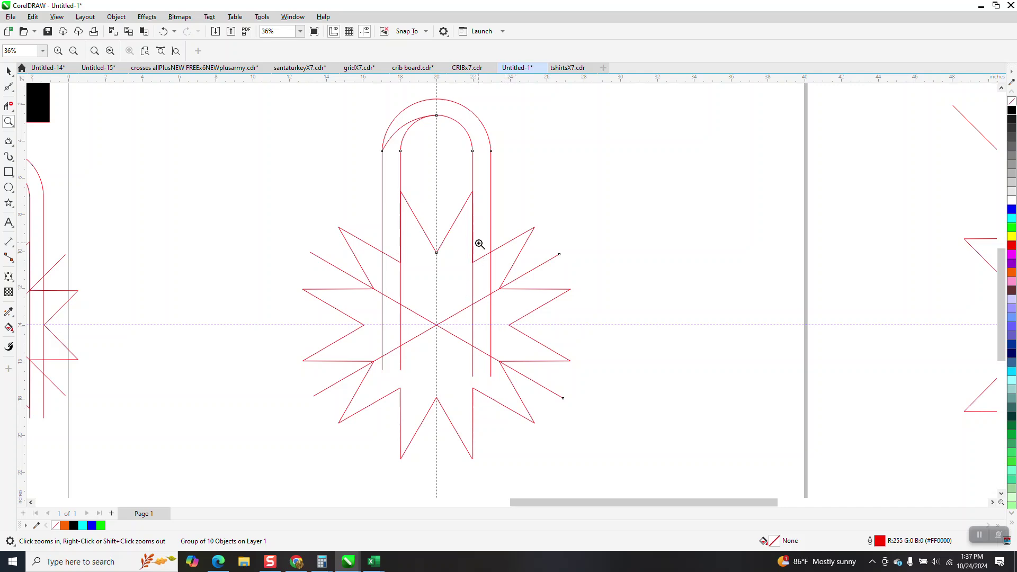
pyautogui.scroll(-2, 407, 273)
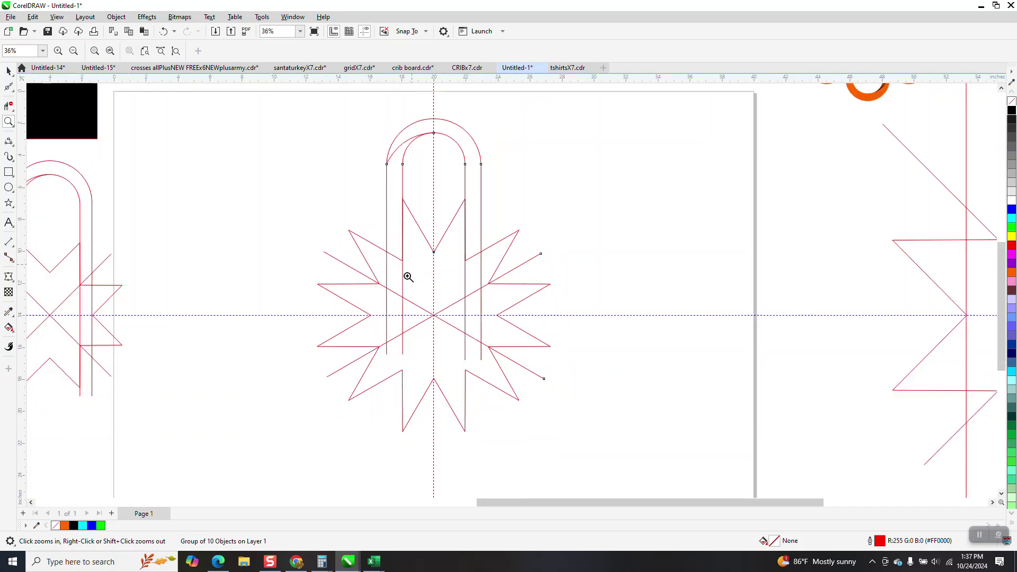
pyautogui.scroll(-1, 364, 214)
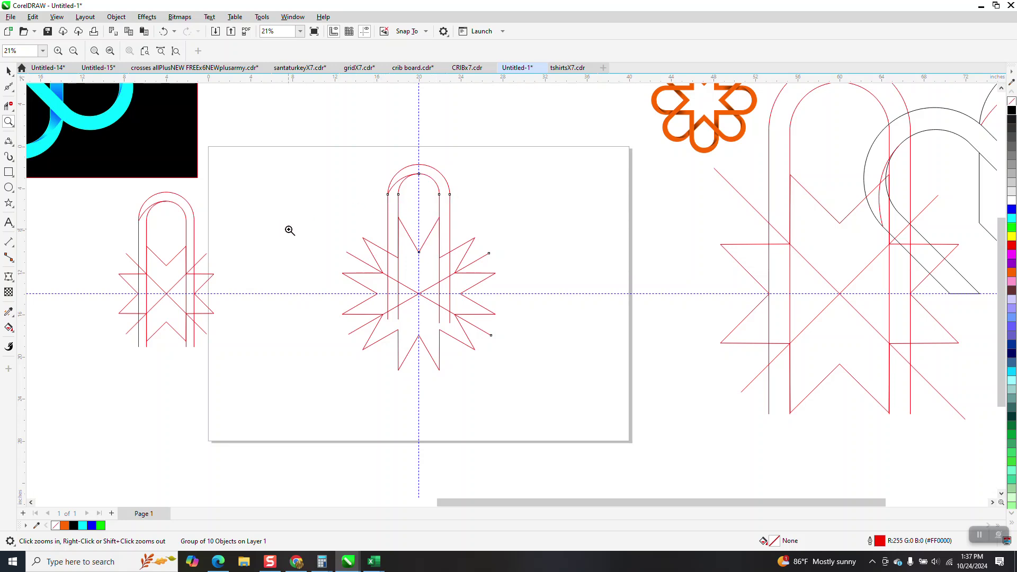
pyautogui.click(9, 328)
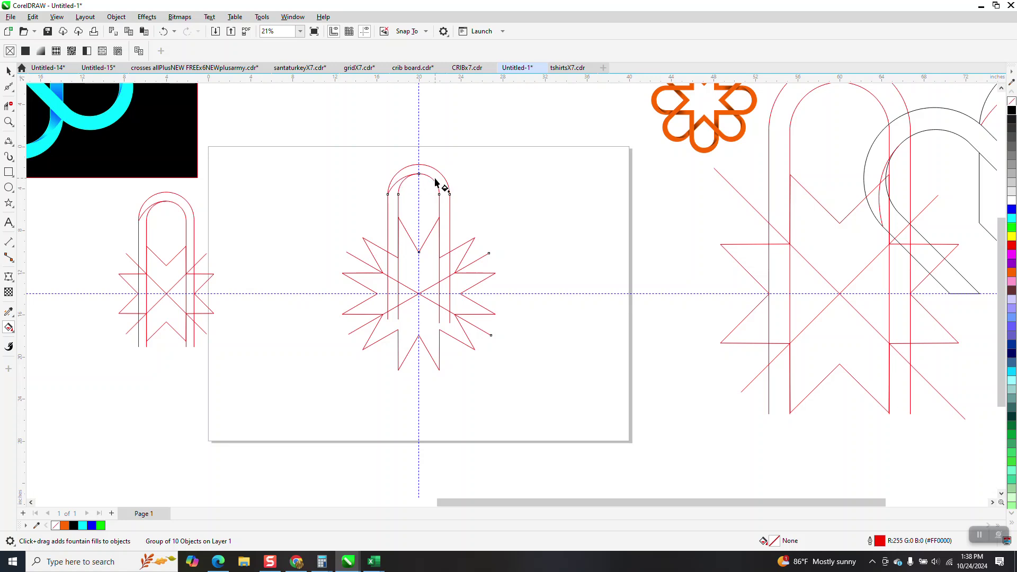
pyautogui.click(9, 106)
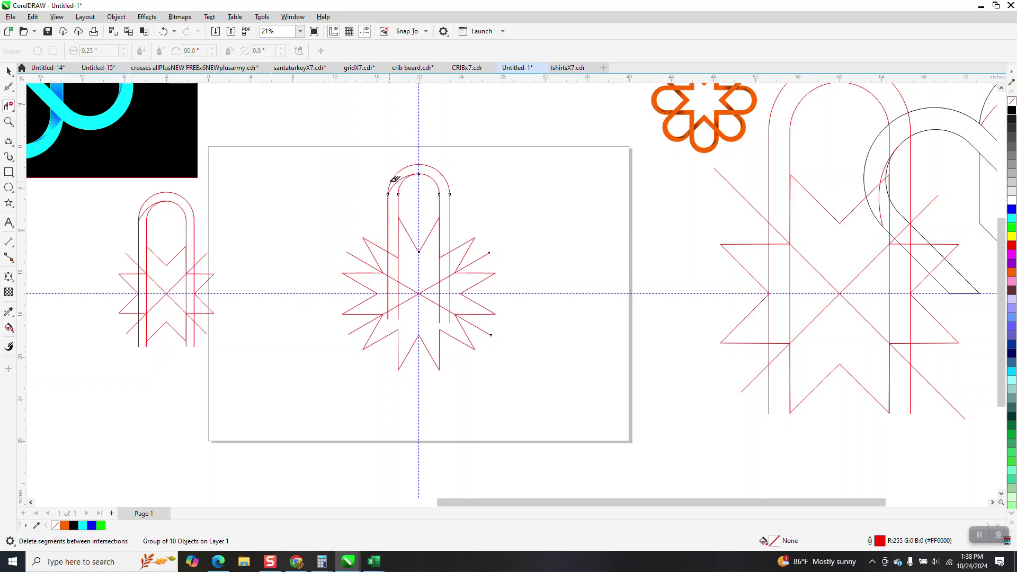
pyautogui.click(402, 176)
# - Draw a three-point curve from the top of the inner arch down to the right side of the outer arch
pyautogui.click(9, 122)
pyautogui.moveTo(340, 154); pyautogui.dragTo(614, 293)
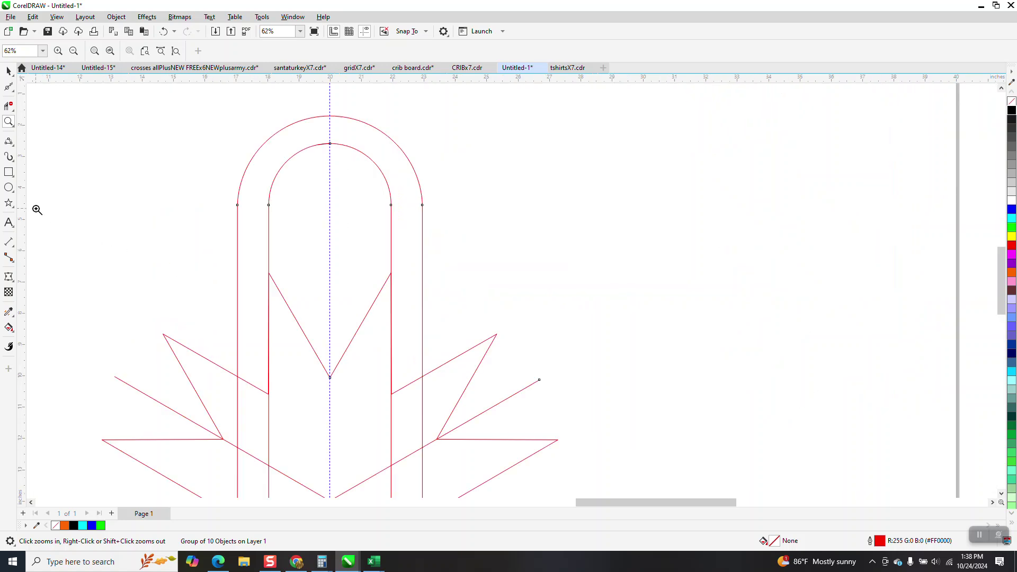
pyautogui.click(11, 143)
pyautogui.click(51, 211)
pyautogui.moveTo(330, 144); pyautogui.dragTo(424, 246)
pyautogui.click(374, 154)
# - Reshape the new curve with its control handles to clear the inner arch, and set its lower end on the outer arch line
pyautogui.click(9, 121)
pyautogui.moveTo(302, 135); pyautogui.dragTo(429, 200)
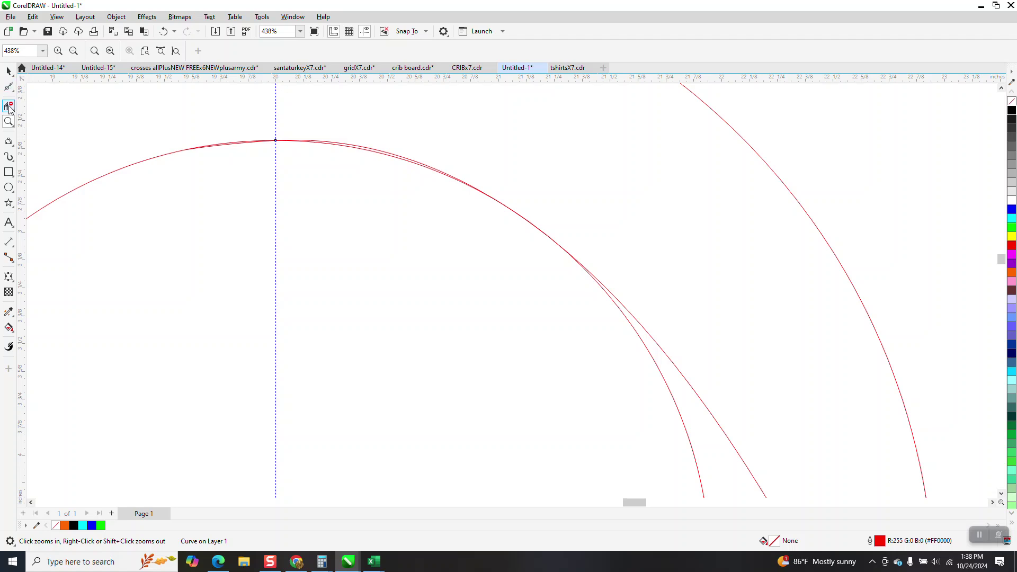
pyautogui.click(11, 89)
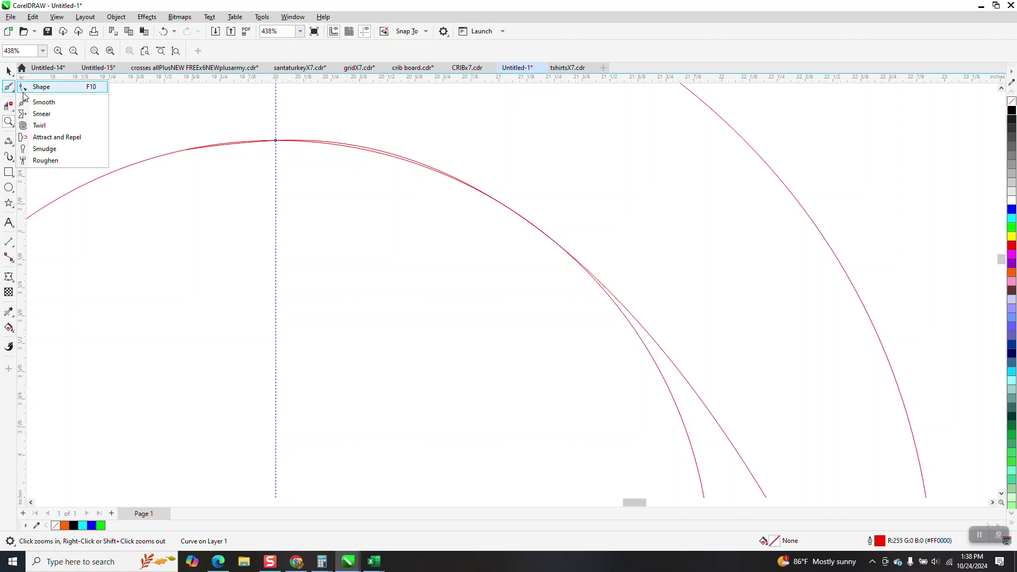
pyautogui.click(43, 90)
pyautogui.click(273, 142)
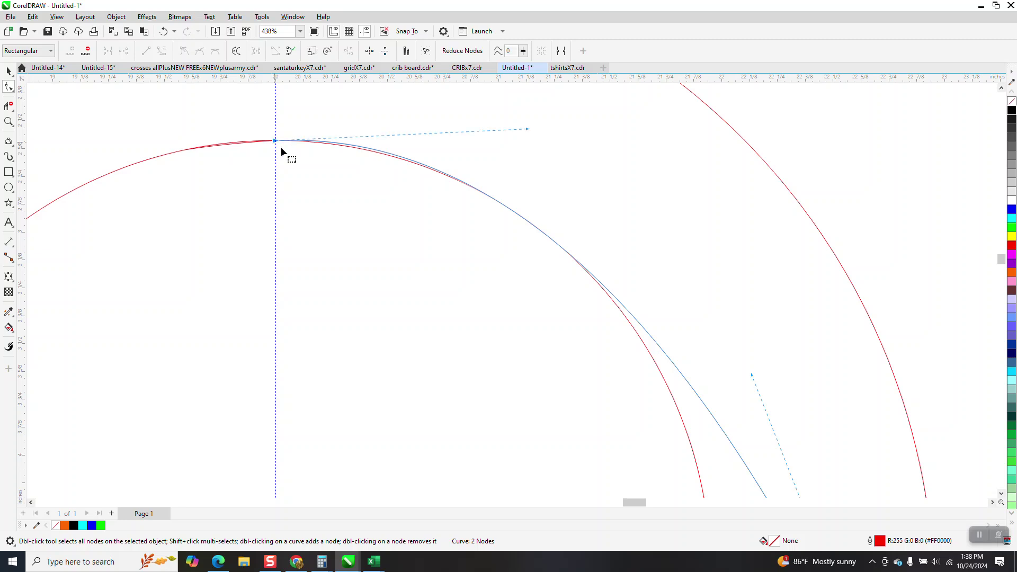
pyautogui.moveTo(527, 130); pyautogui.dragTo(528, 136)
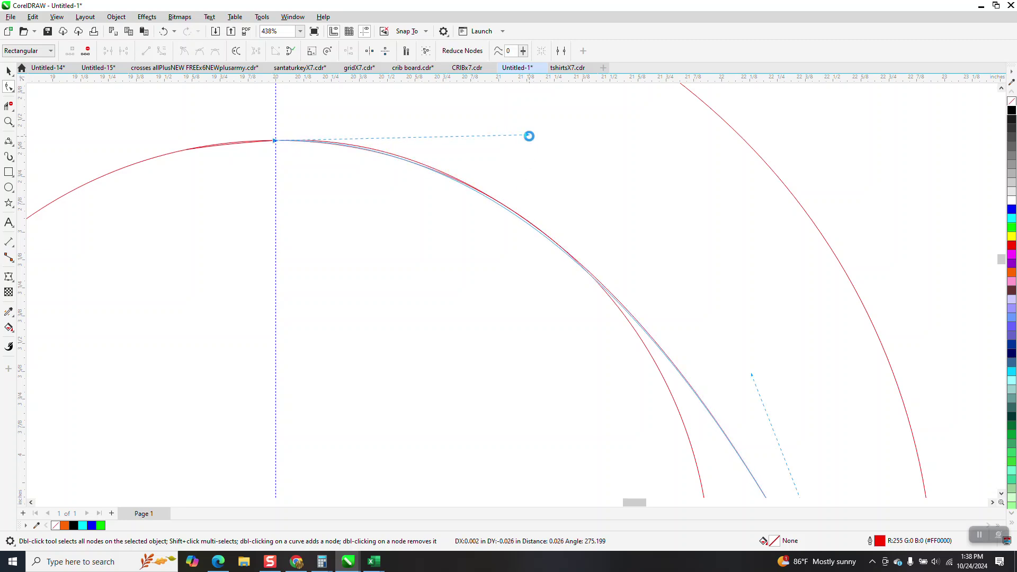
pyautogui.scroll(-1, 507, 141)
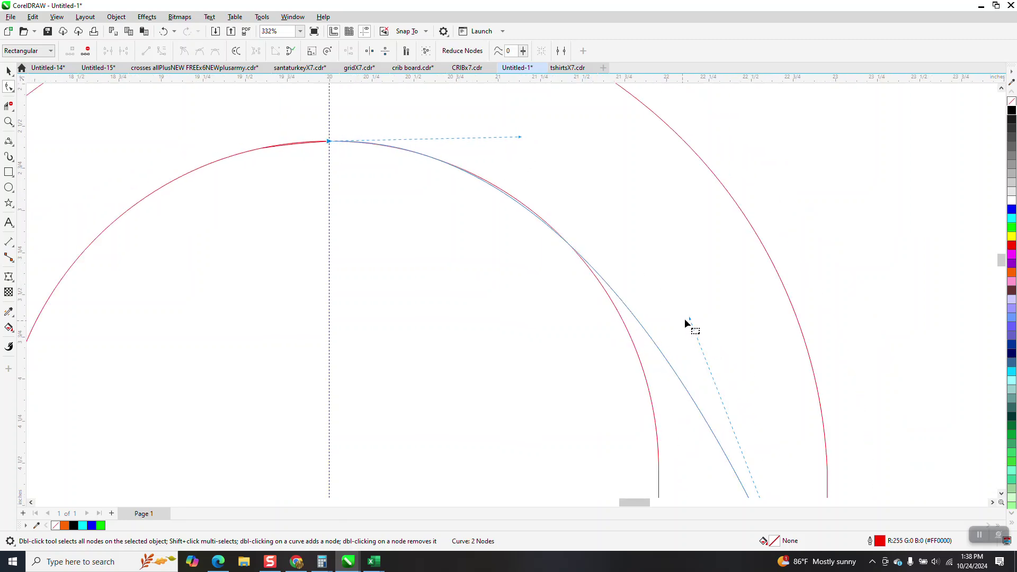
pyautogui.moveTo(690, 321); pyautogui.dragTo(698, 294)
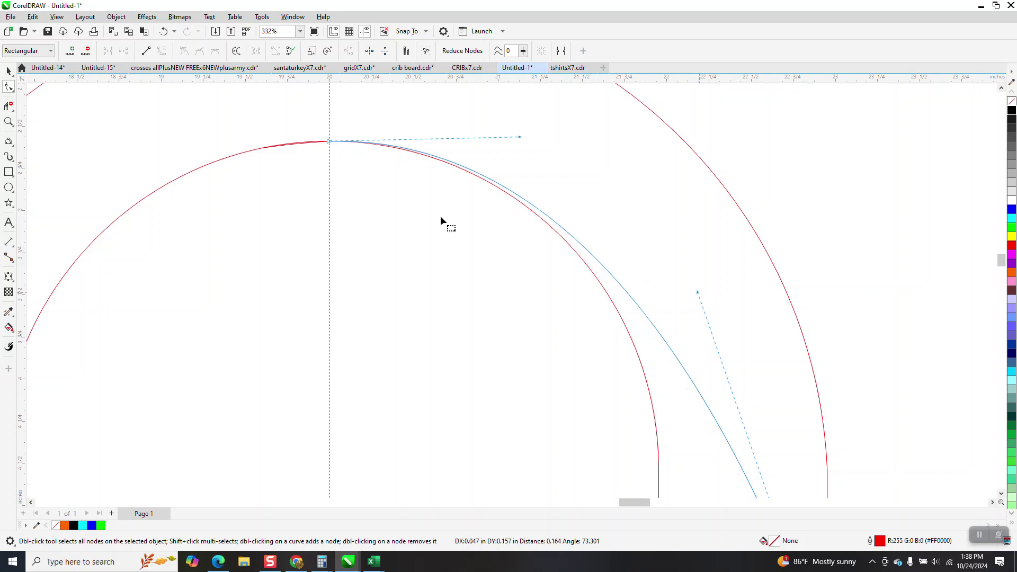
pyautogui.moveTo(696, 291); pyautogui.dragTo(704, 272)
pyautogui.scroll(-10, 454, 240)
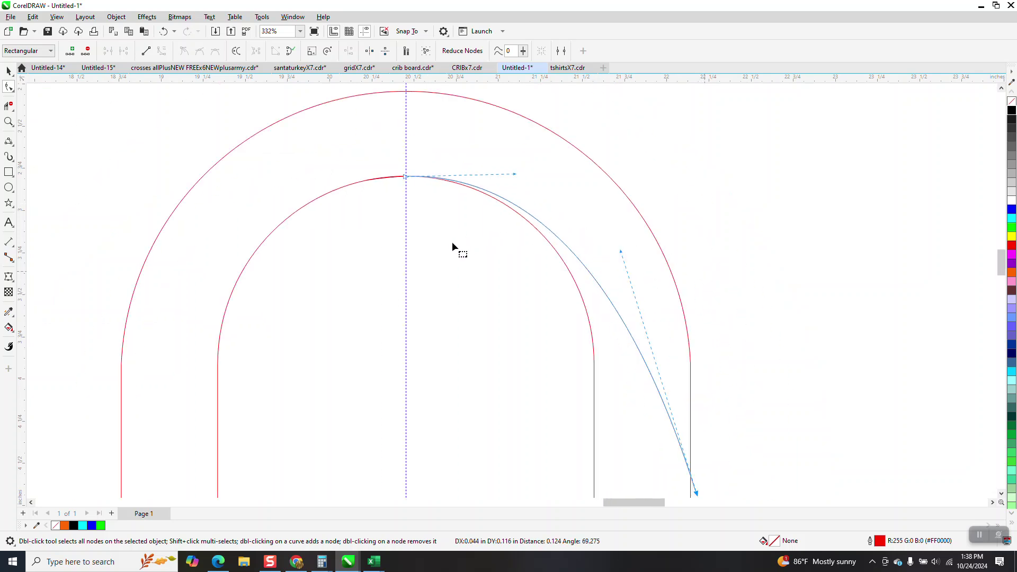
pyautogui.click(578, 355)
pyautogui.click(561, 348)
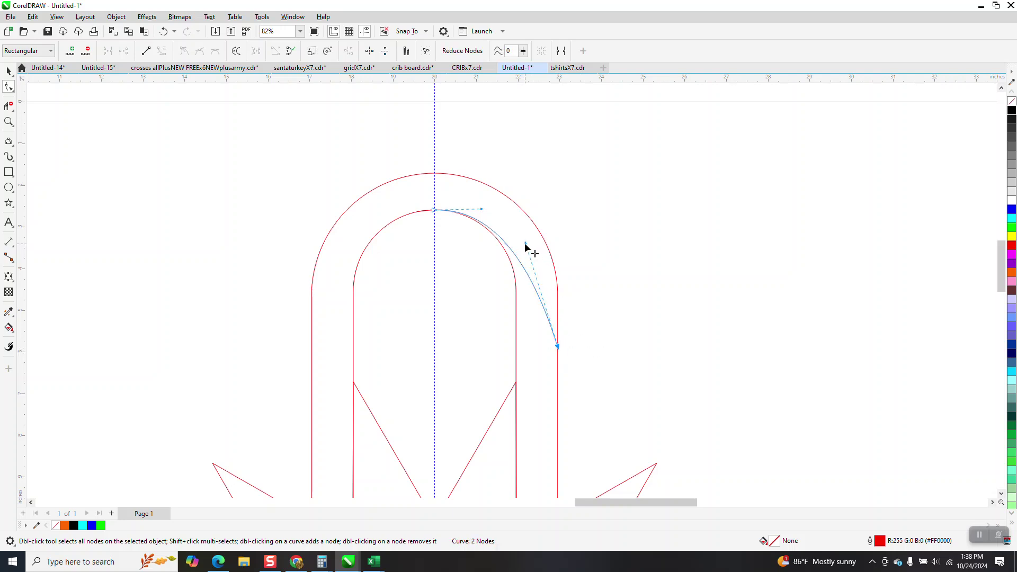
# - Smart Fill the arch band's left side and top with orange and no outline, and nudge the filled piece 20 inches right
pyautogui.scroll(-4, 403, 248)
pyautogui.scroll(-2, 328, 256)
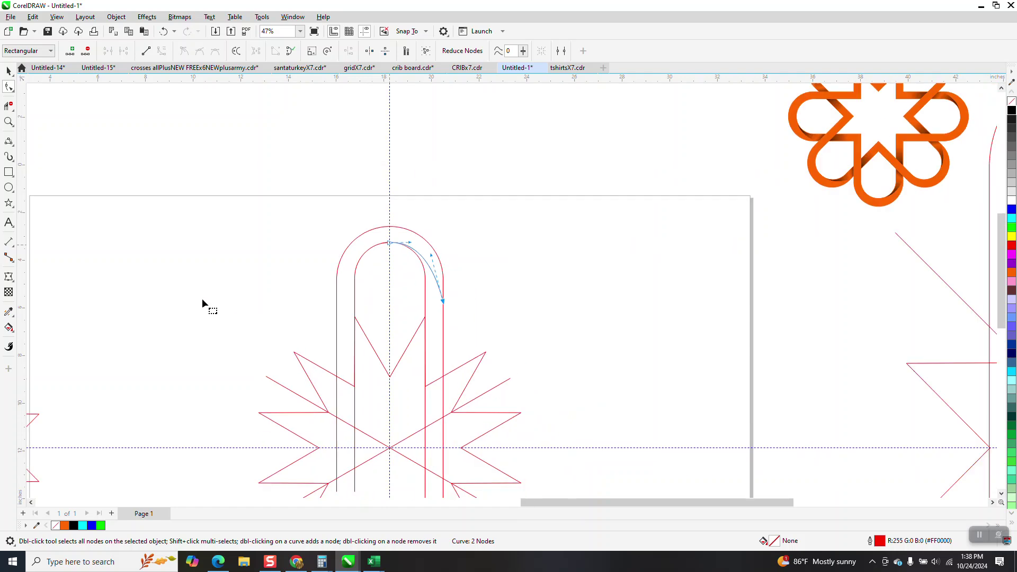
pyautogui.click(8, 327)
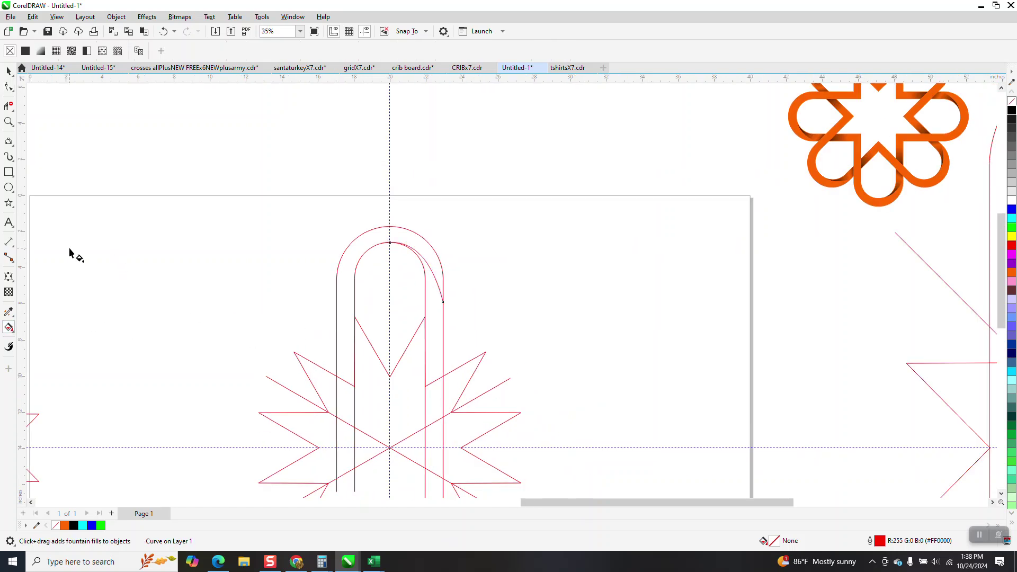
pyautogui.click(14, 337)
pyautogui.click(47, 339)
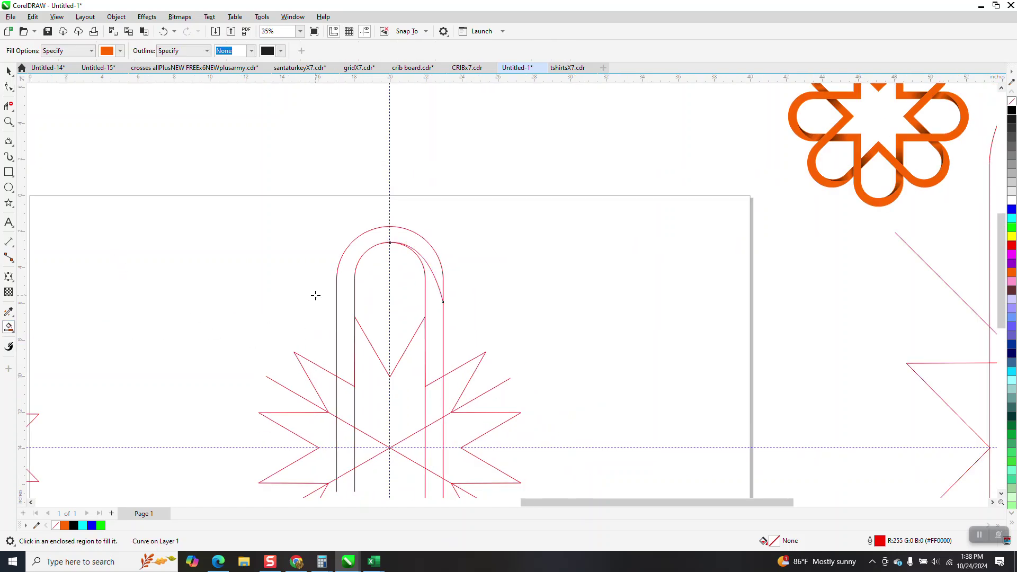
pyautogui.click(344, 290)
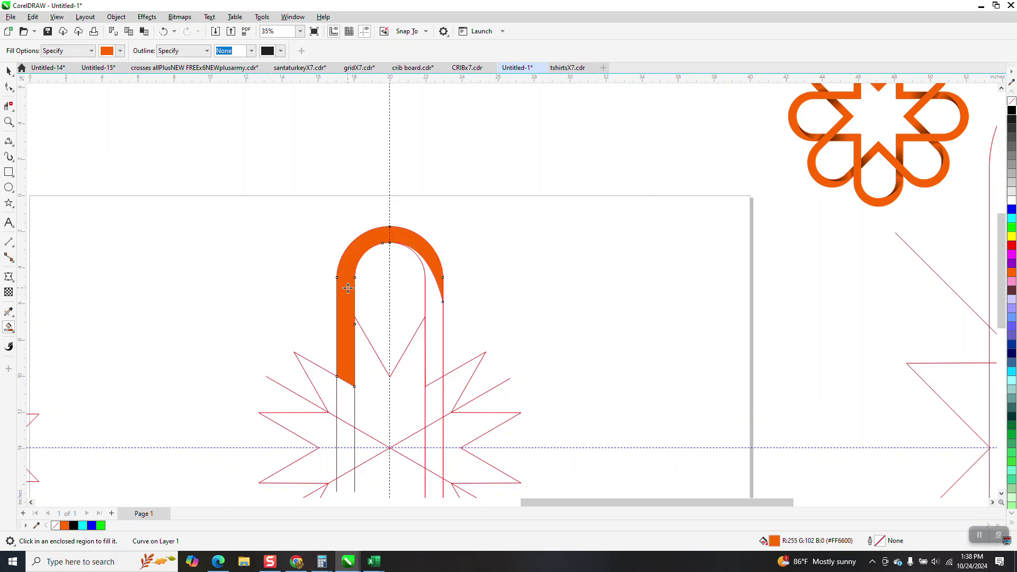
pyautogui.hotkey('shift', 'Right')
# - Smart Fill the band's remaining right section with orange and nudge it 20 inches right to join the first piece
pyautogui.click(433, 324)
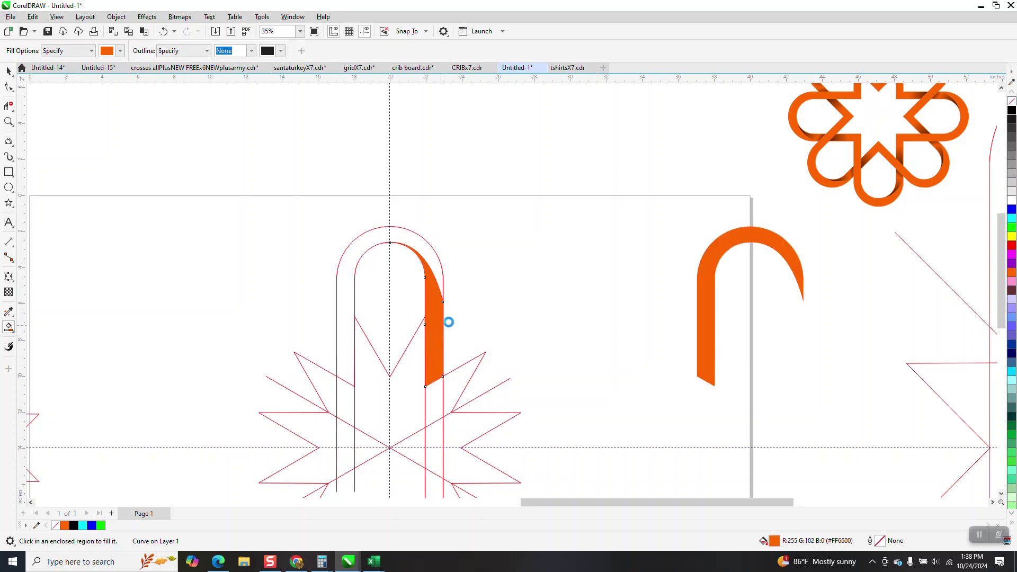
pyautogui.hotkey('shift', 'Right')
pyautogui.scroll(-2, 419, 291)
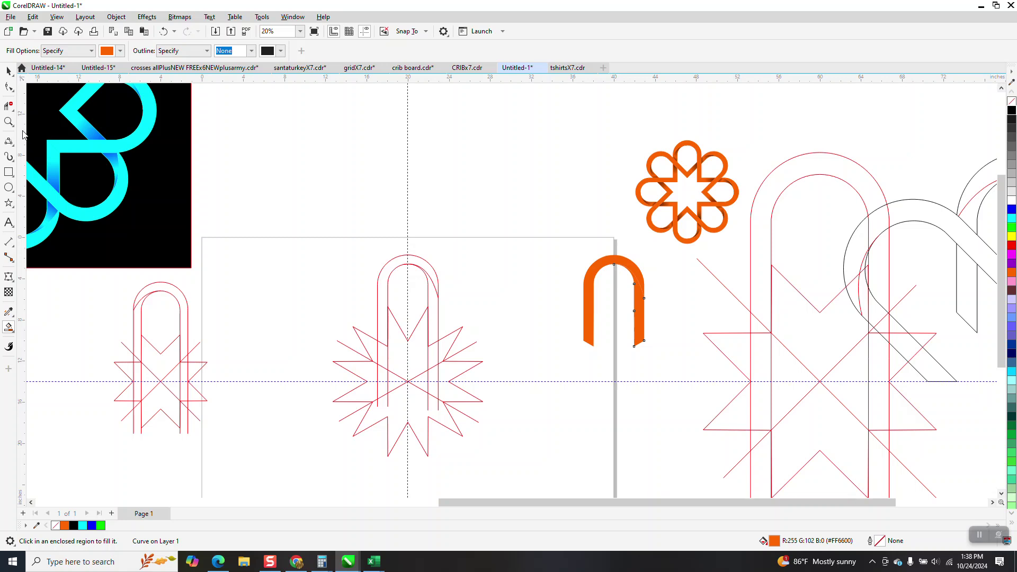
# - Move the star-and-arch line template 40 inches up off the page and the orange arch pieces 20 inches left onto the centre guideline
pyautogui.click(9, 70)
pyautogui.moveTo(312, 246); pyautogui.dragTo(470, 457)
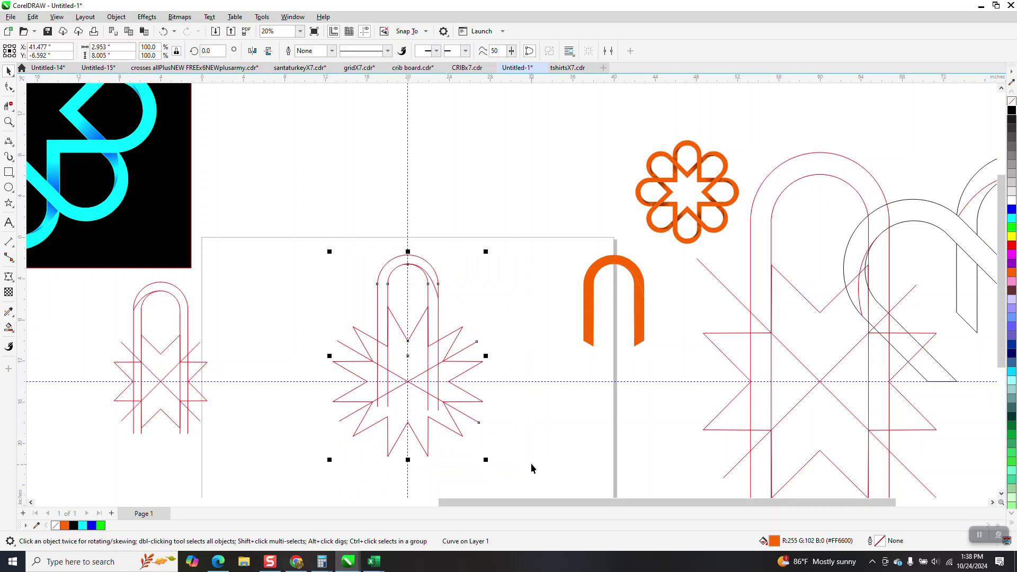
pyautogui.hotkey('shift', 'Up')
pyautogui.hotkey('shift', 'Up')
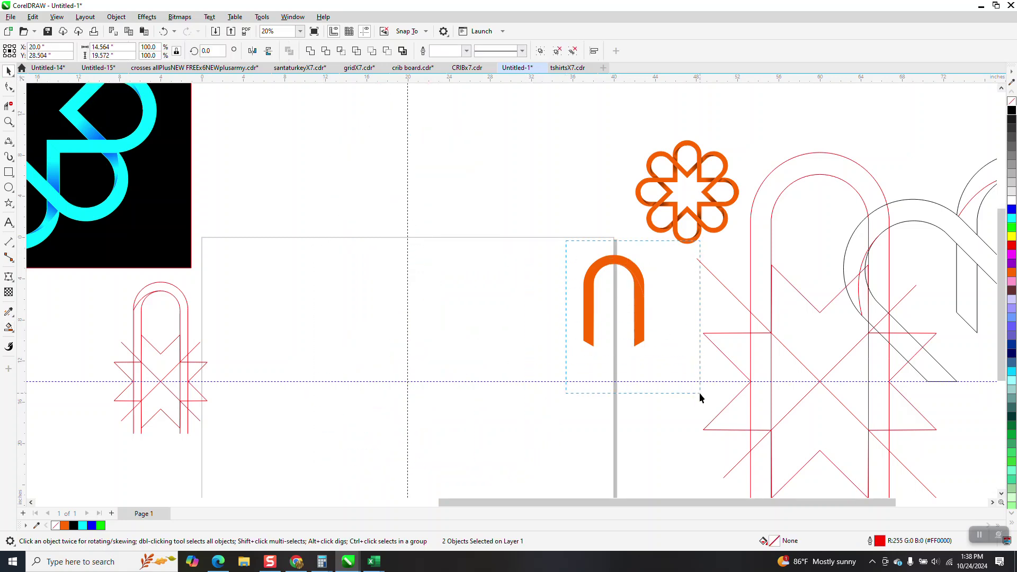
pyautogui.moveTo(699, 393); pyautogui.dragTo(698, 392)
pyautogui.hotkey('shift', 'Left')
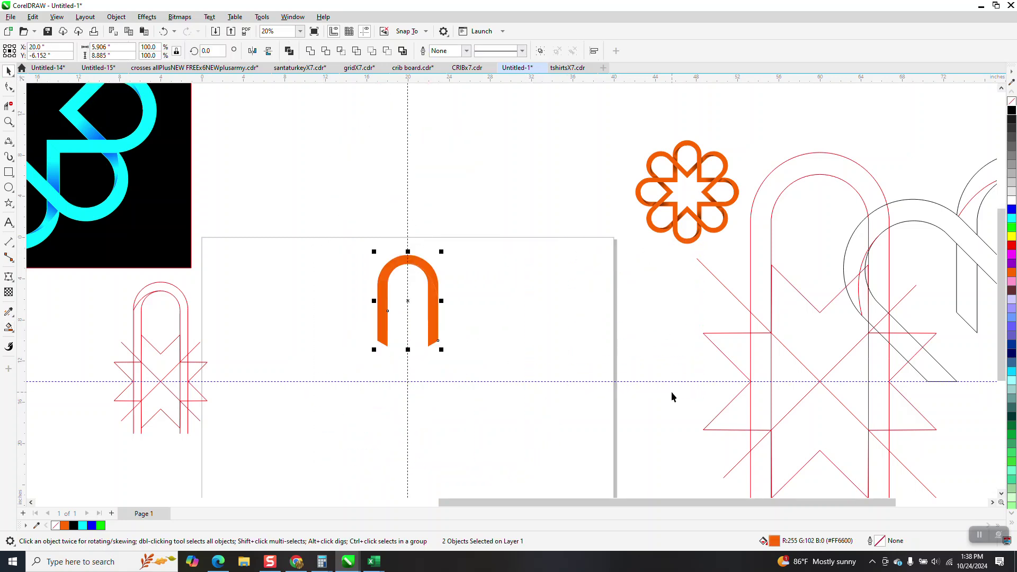
# - Remove the fill from the two arch pieces, give them a black hairline outline and group them
pyautogui.click(1011, 102)
pyautogui.rightClick(1011, 110)
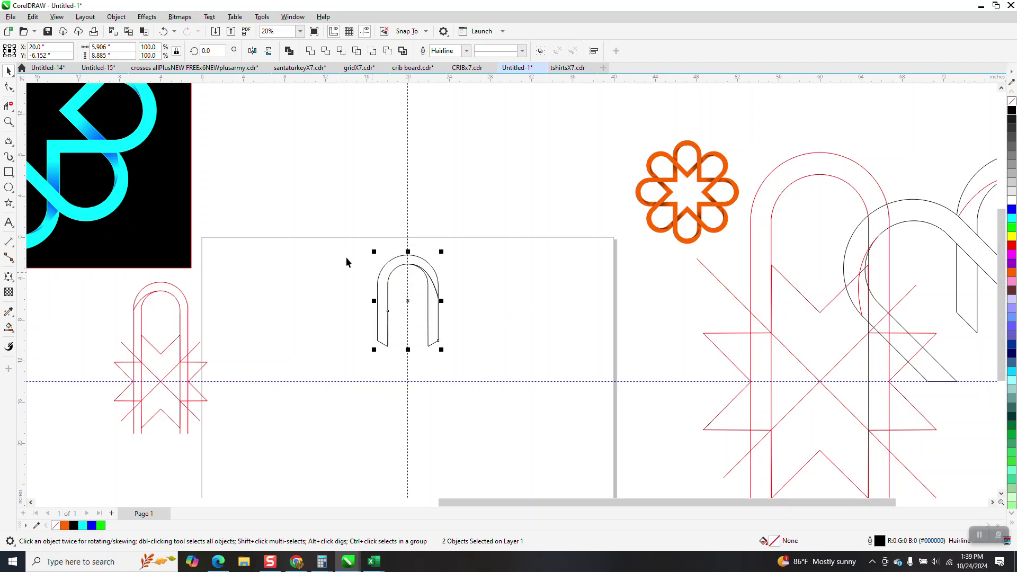
pyautogui.moveTo(487, 363); pyautogui.dragTo(484, 363)
pyautogui.hotkey('ctrl', 'g')
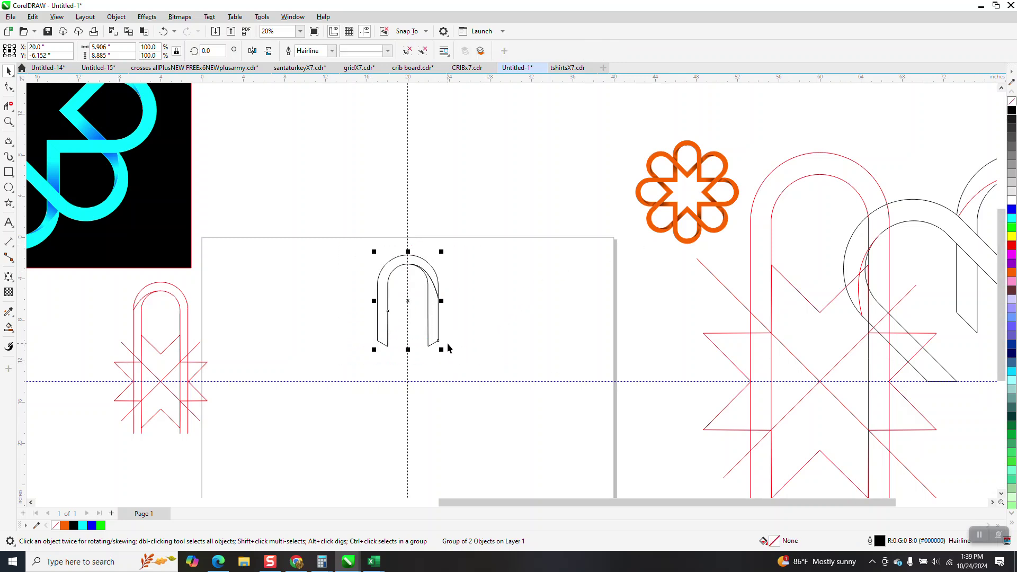
# - Set the arch group's rotation centre at the guideline intersection and create a copy rotated 30 degrees
pyautogui.click(408, 296)
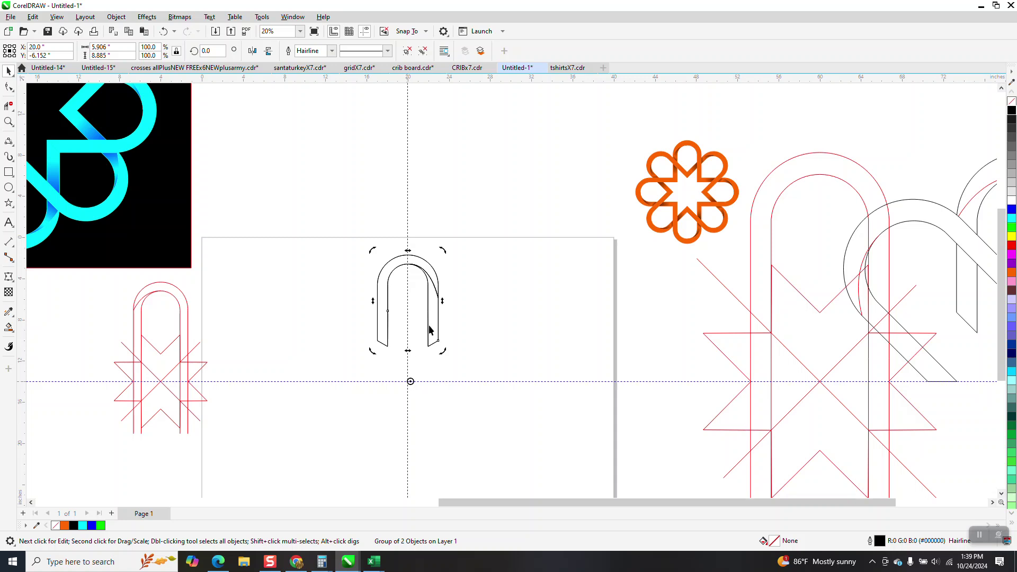
pyautogui.click(436, 310)
pyautogui.click(435, 307)
pyautogui.click(211, 51)
pyautogui.write('30')
pyautogui.press('Return')
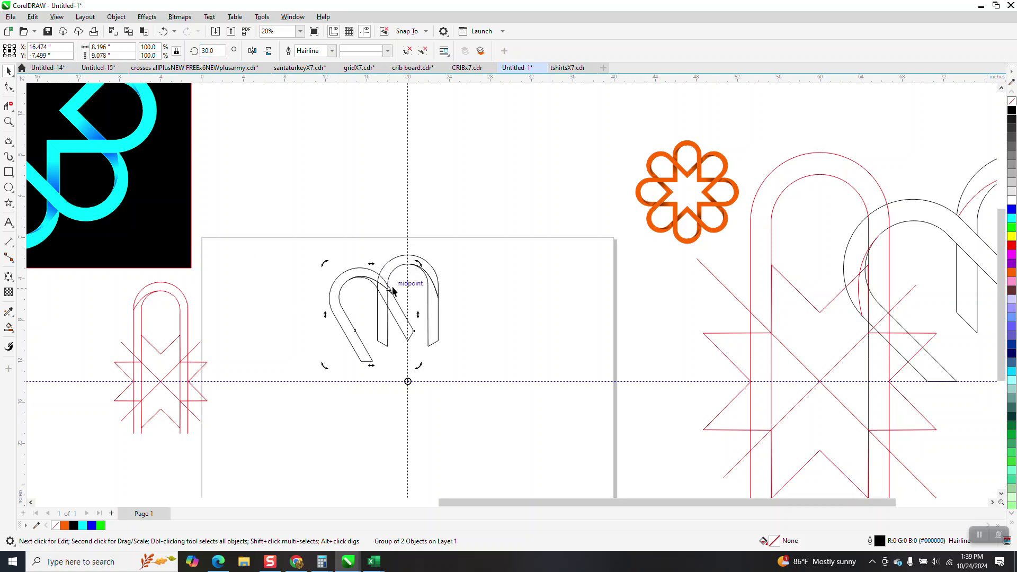
# - Smart Fill the upright arch's lower-left leg, top and right leg with orange and no outline, skipping the band crossed by the rotated copy
pyautogui.click(8, 121)
pyautogui.moveTo(299, 253); pyautogui.dragTo(554, 393)
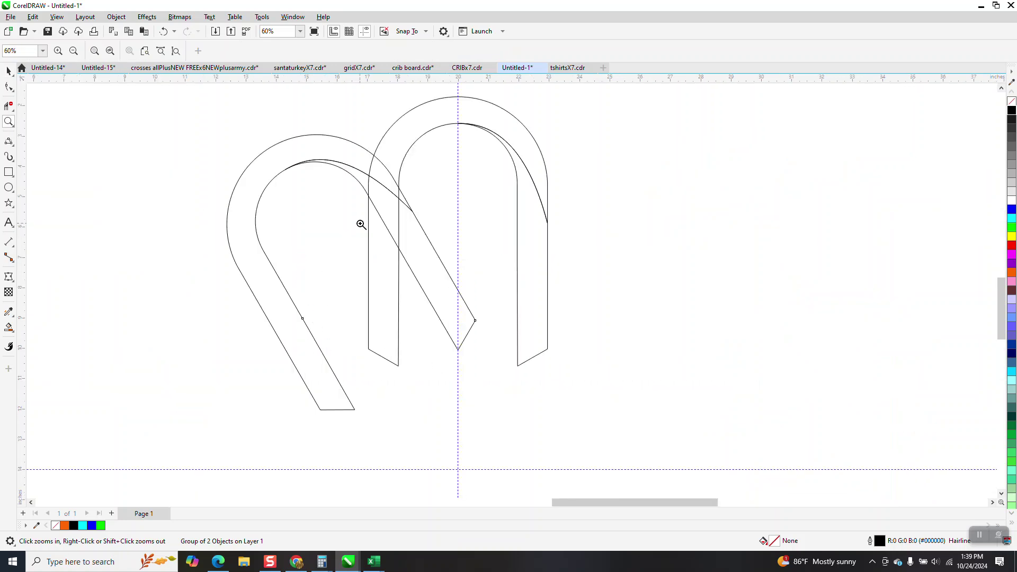
pyautogui.click(9, 328)
pyautogui.click(385, 275)
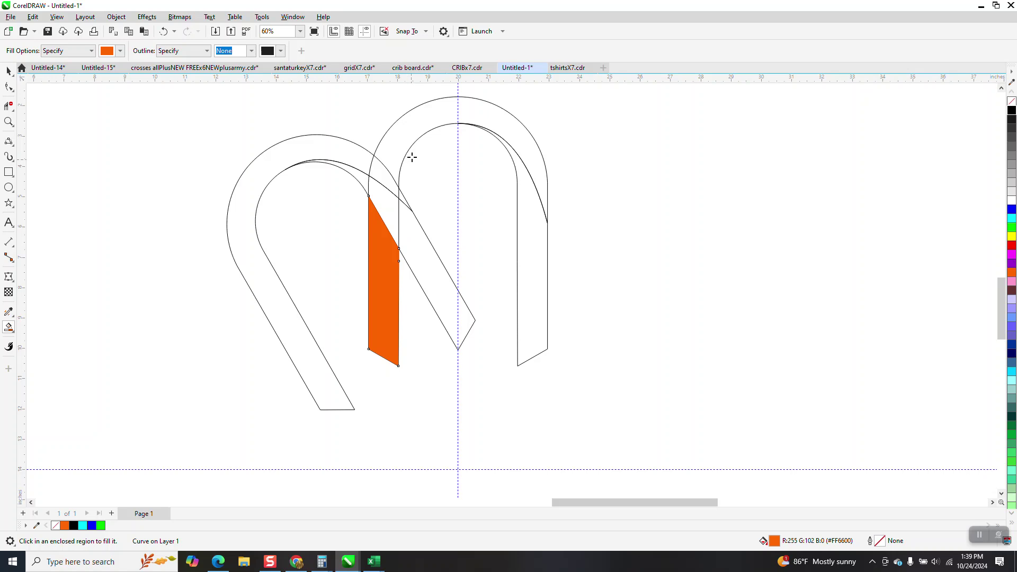
pyautogui.click(541, 183)
pyautogui.click(528, 234)
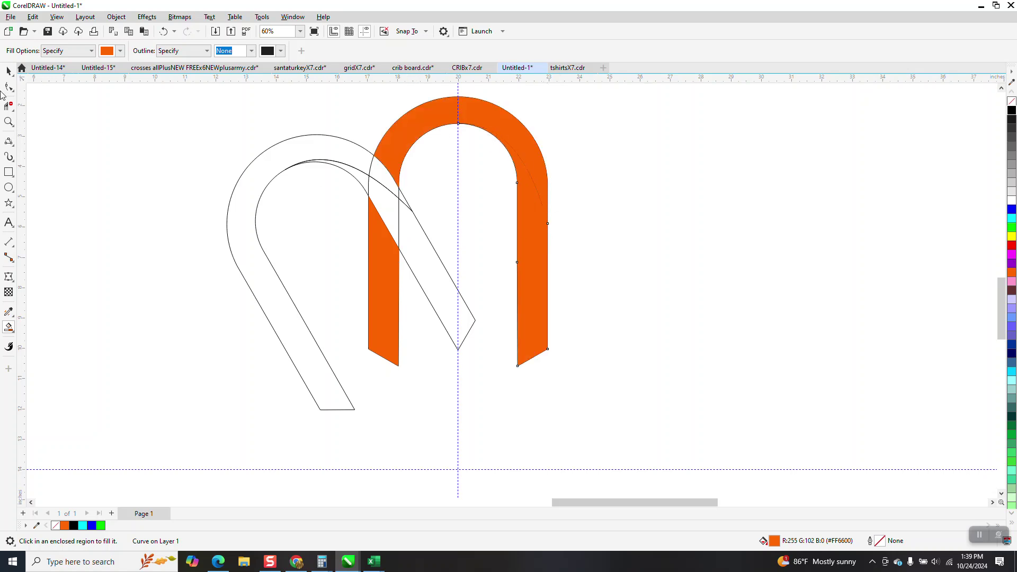
# - Move the right, top and lower-left filled arch pieces 20 inches right, away from the outlined arches
pyautogui.click(8, 70)
pyautogui.press('Delete')
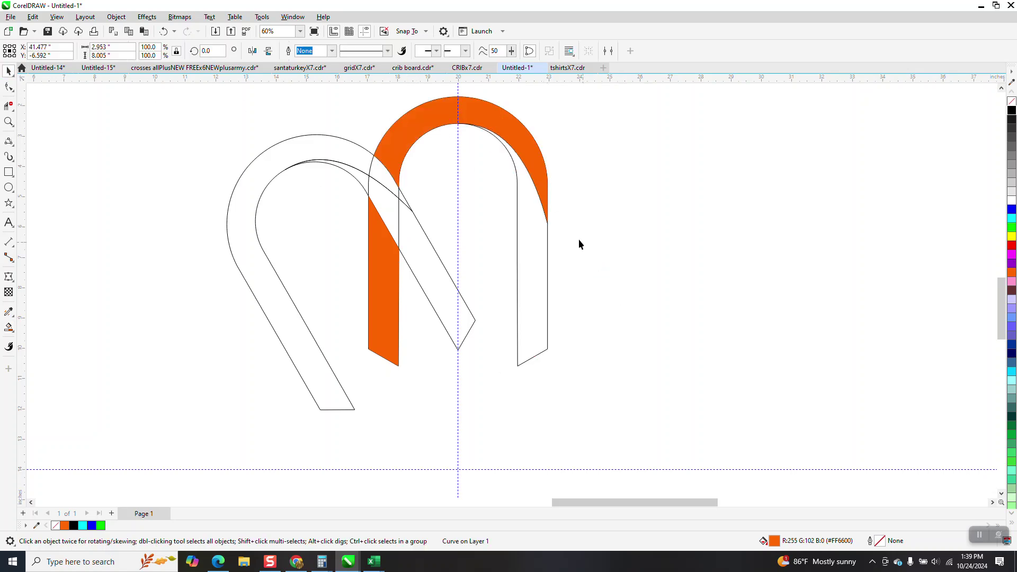
pyautogui.moveTo(387, 159); pyautogui.dragTo(998, 159)
pyautogui.moveTo(392, 257); pyautogui.dragTo(996, 256)
pyautogui.scroll(-2, 419, 353)
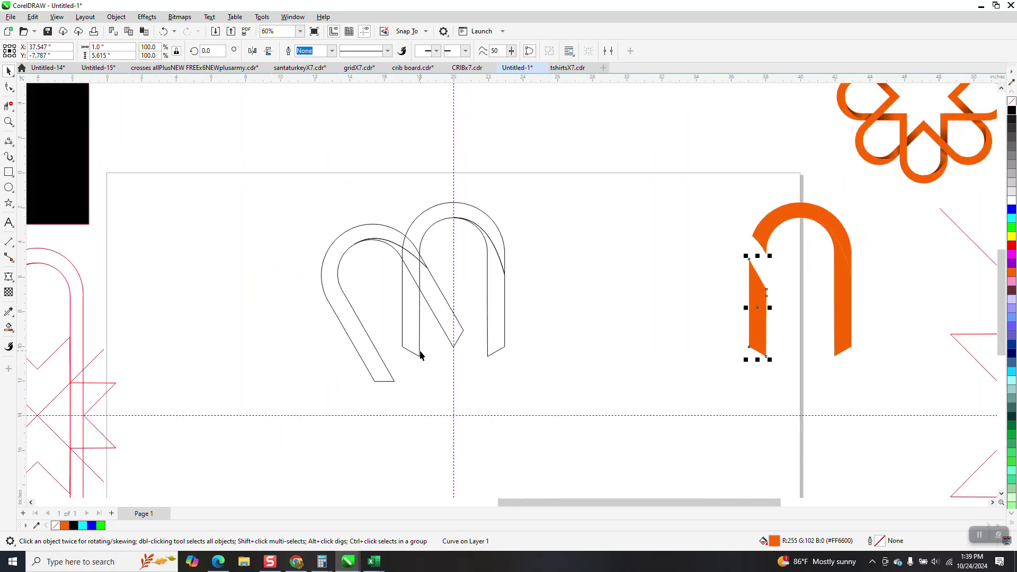
# - Move the two outlined arches 40 inches up off the page and the three orange pieces 20 inches left to the guideline
pyautogui.moveTo(306, 171); pyautogui.dragTo(630, 410)
pyautogui.press('Delete')
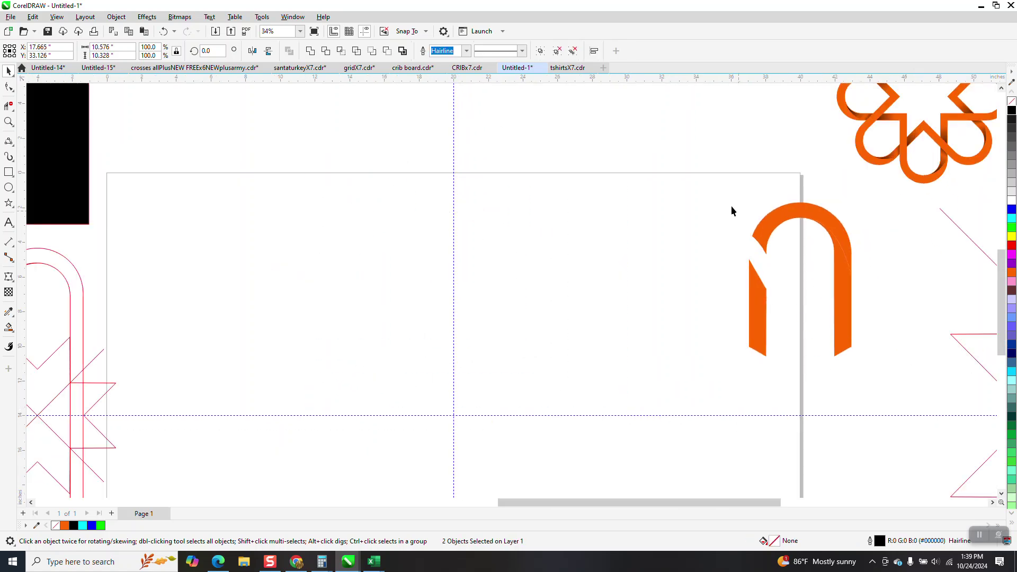
pyautogui.moveTo(918, 390); pyautogui.dragTo(926, 400)
pyautogui.press('c')
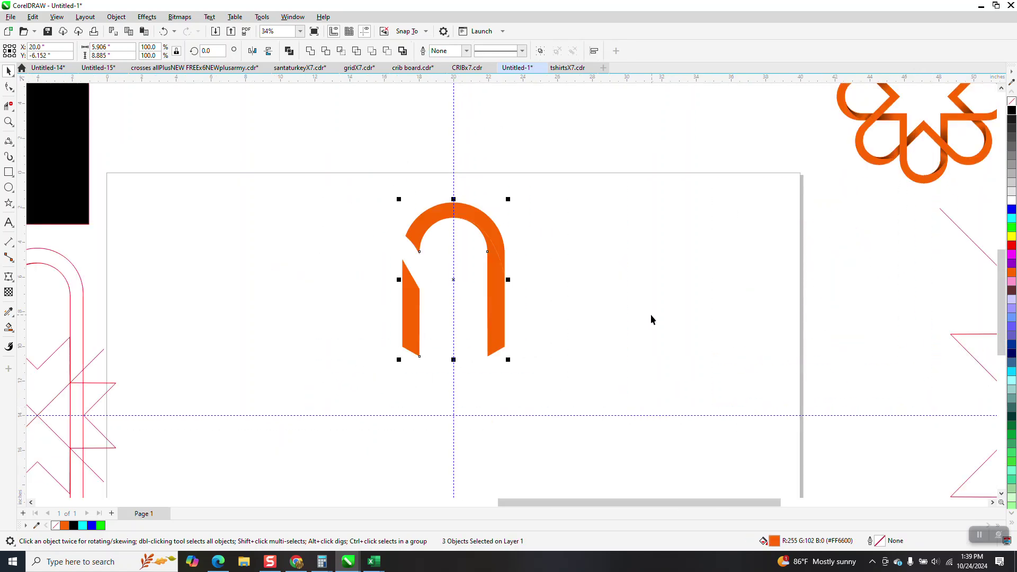
pyautogui.click(650, 313)
# - Apply a fountain fill to the lower-left leg from orange at its base to black at its top, ending slightly above the piece
pyautogui.click(405, 321)
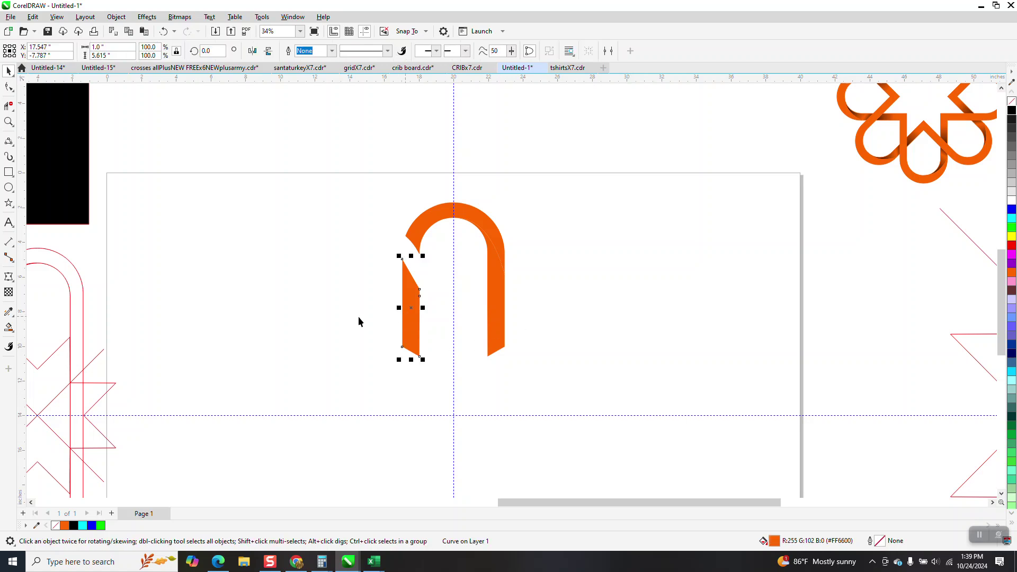
pyautogui.click(12, 329)
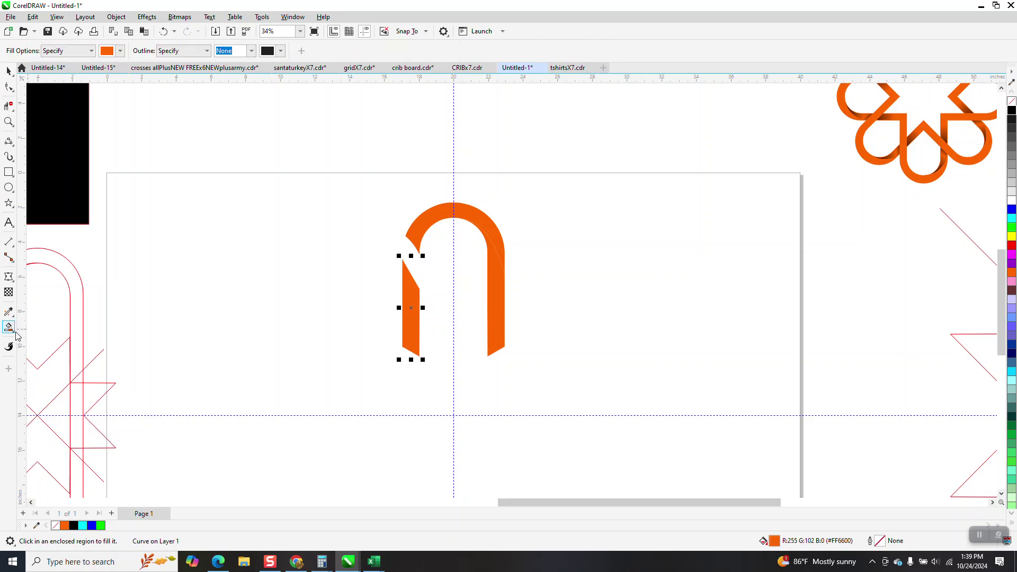
pyautogui.click(12, 331)
pyautogui.click(32, 328)
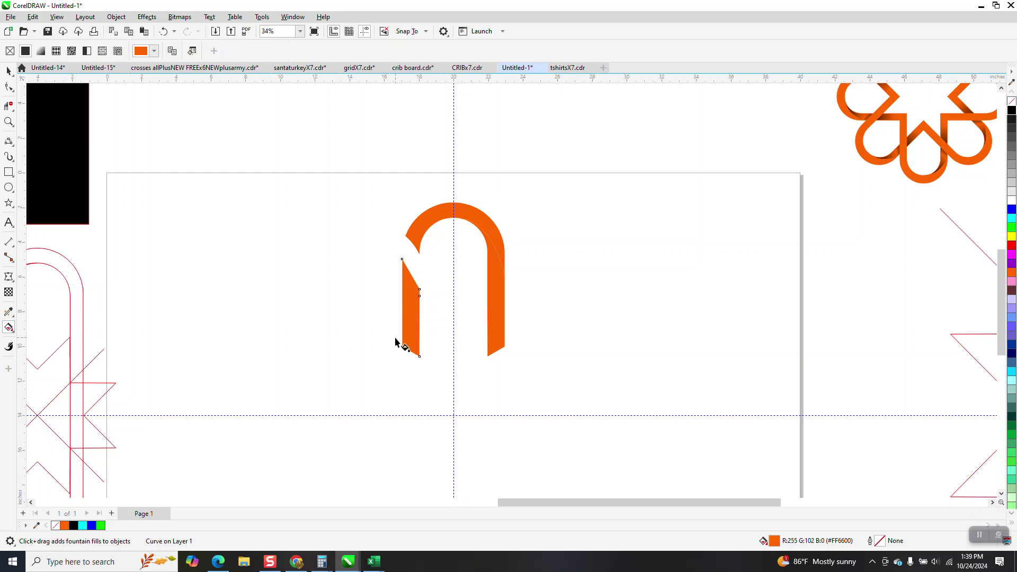
pyautogui.moveTo(408, 338); pyautogui.dragTo(413, 270)
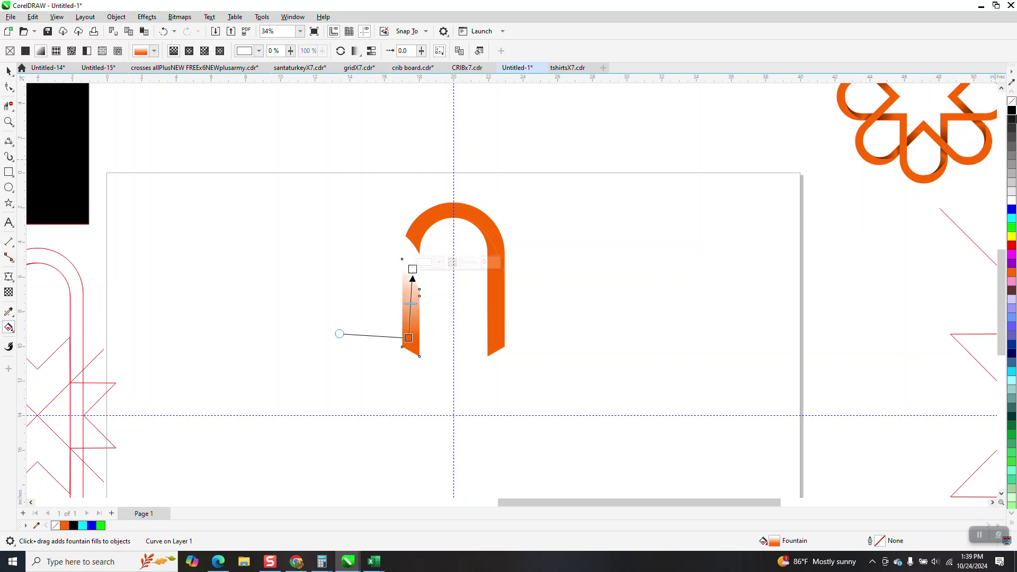
pyautogui.moveTo(1011, 110); pyautogui.dragTo(417, 268)
pyautogui.click(576, 346)
pyautogui.moveTo(1012, 113); pyautogui.dragTo(414, 245)
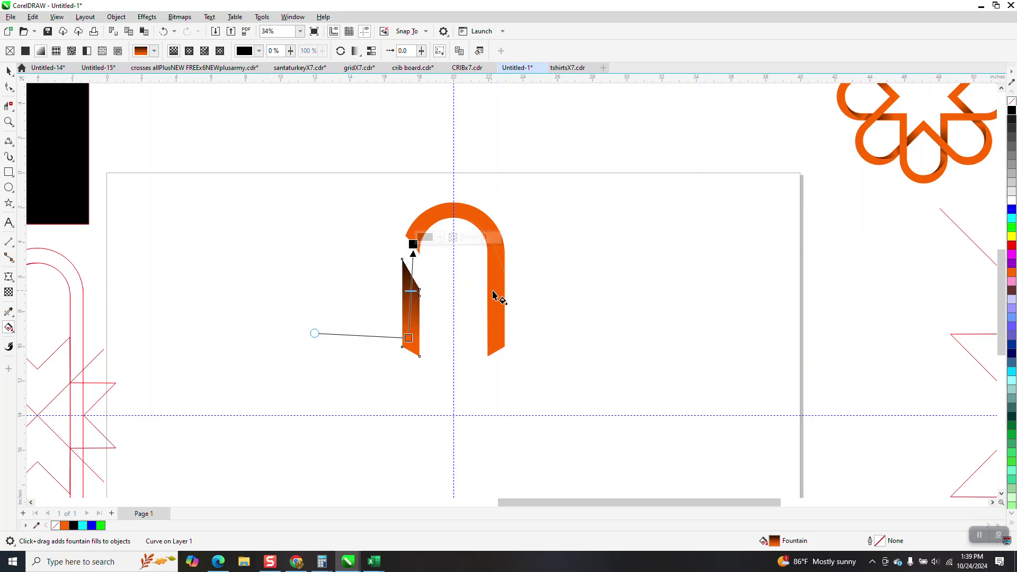
# - Apply an orange-to-black fountain fill to the arch's top piece, with only its cut left end shaded dark
pyautogui.click(462, 218)
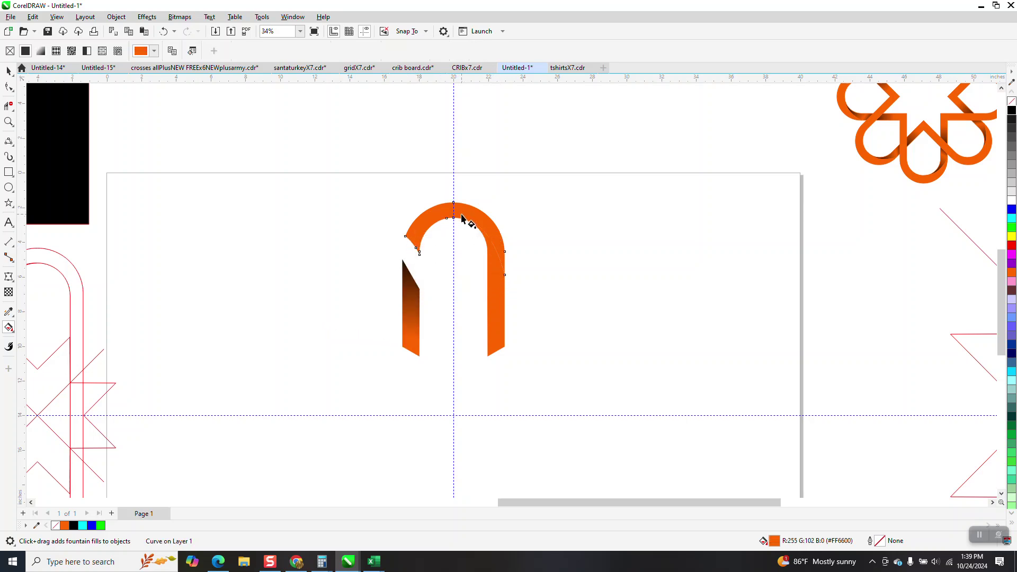
pyautogui.moveTo(448, 210); pyautogui.dragTo(399, 247)
pyautogui.press('z')
pyautogui.moveTo(364, 186); pyautogui.dragTo(610, 411)
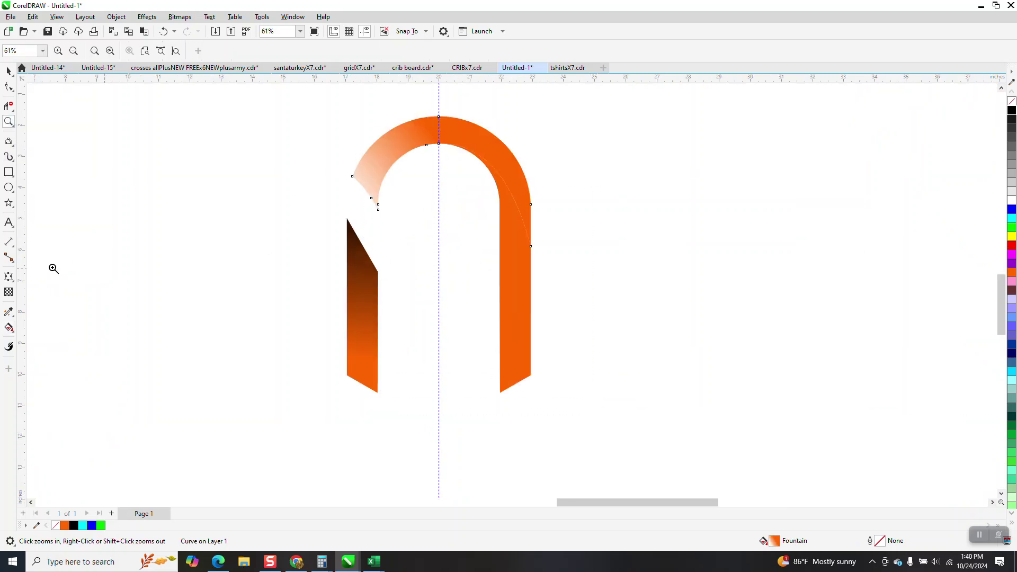
pyautogui.click(9, 330)
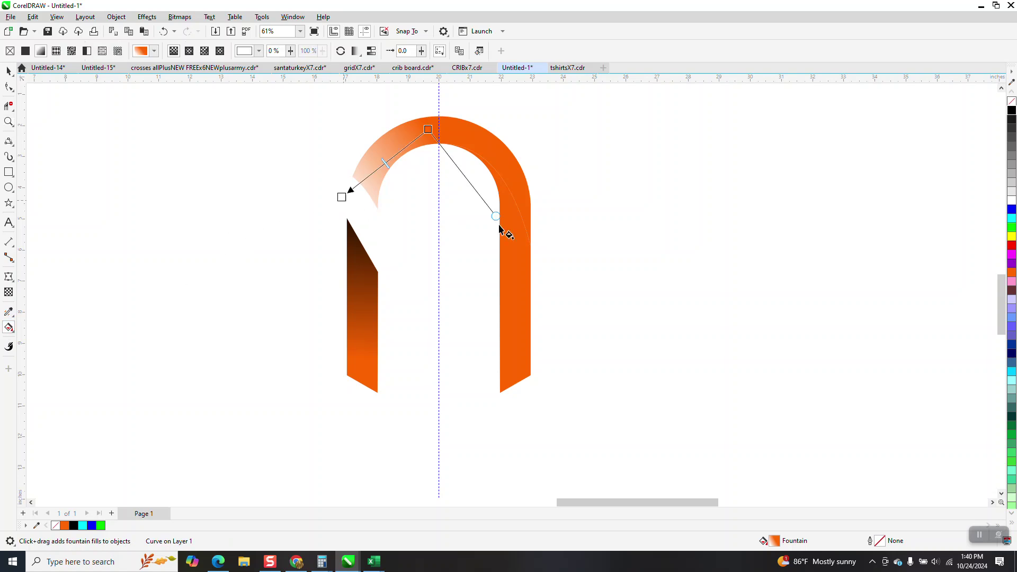
pyautogui.moveTo(1009, 116); pyautogui.dragTo(343, 197)
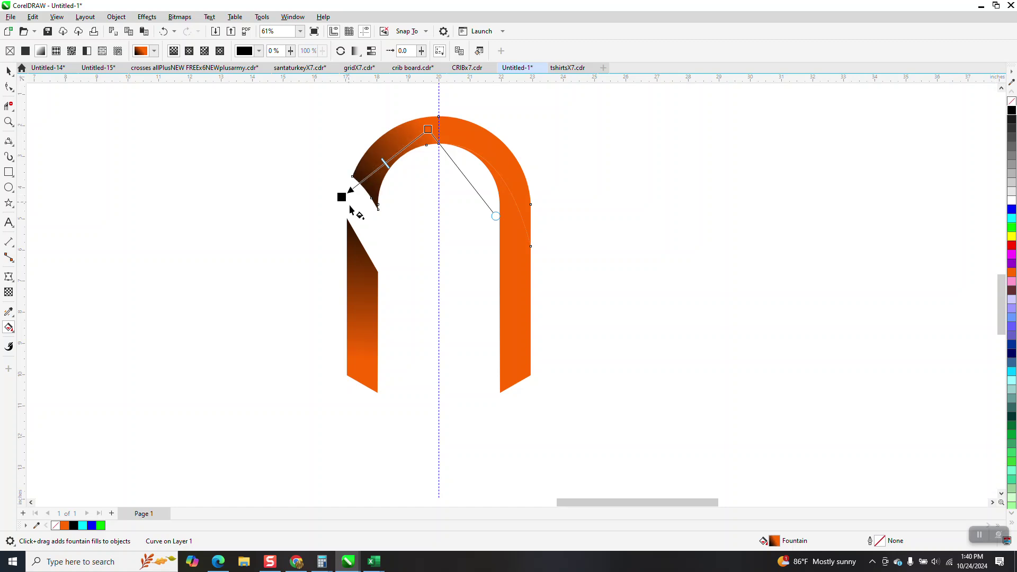
pyautogui.moveTo(495, 216)
pyautogui.mouseDown()
pyautogui.moveTo(562, 229)
pyautogui.moveTo(583, 188)
pyautogui.moveTo(471, 238)
pyautogui.moveTo(492, 231)
pyautogui.mouseUp()
pyautogui.moveTo(428, 129); pyautogui.dragTo(384, 161)
# - Apply a fountain fill to the right leg from orange partway down to black under the arch top, and shorten the transition
pyautogui.press('space')
pyautogui.click(518, 275)
pyautogui.click(15, 335)
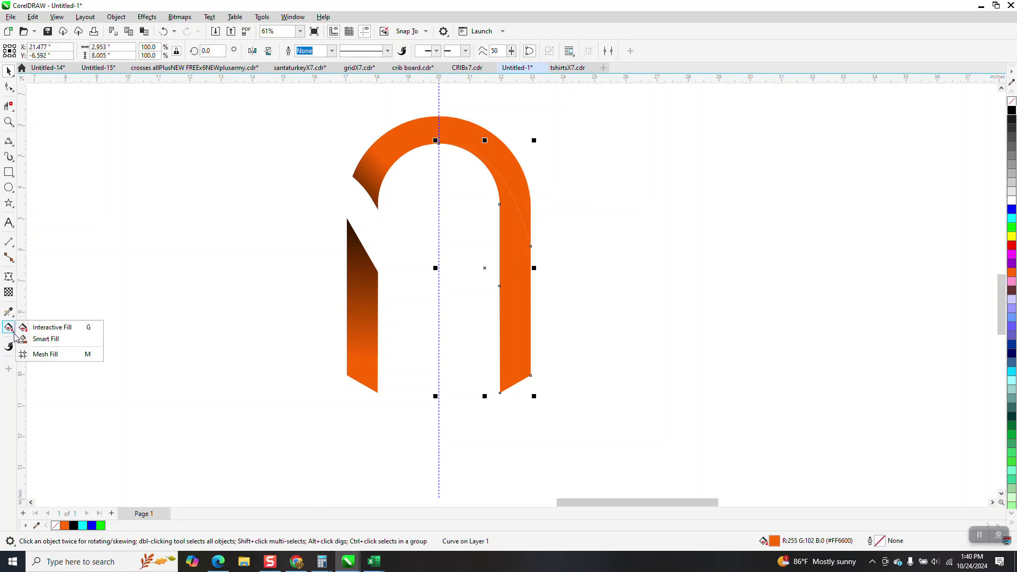
pyautogui.click(46, 327)
pyautogui.moveTo(521, 294); pyautogui.dragTo(478, 141)
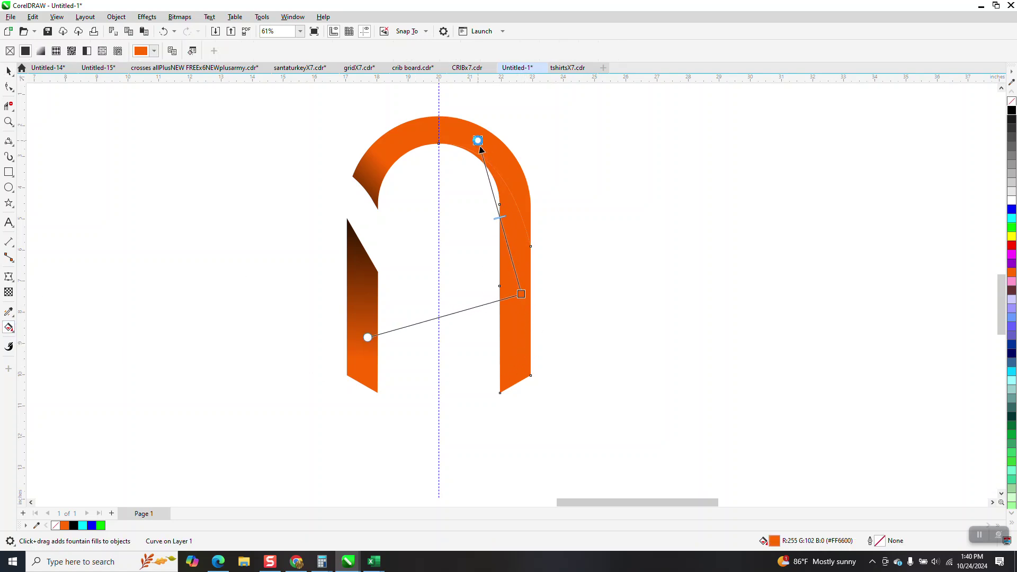
pyautogui.moveTo(1011, 113); pyautogui.dragTo(479, 140)
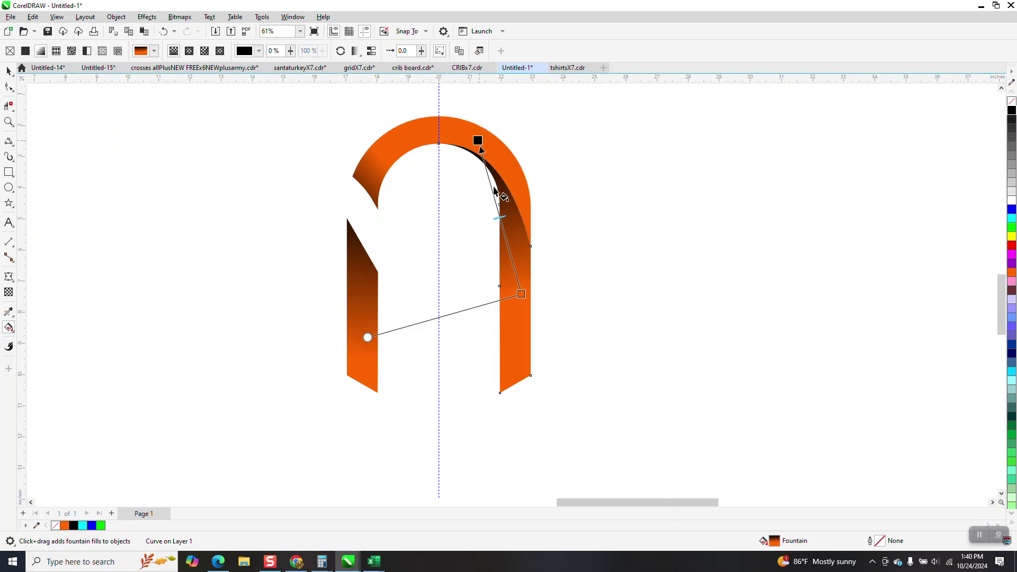
pyautogui.moveTo(521, 294); pyautogui.dragTo(523, 266)
# - Group the three shaded arch pieces and place the group's rotation centre at the guideline intersection
pyautogui.click(8, 71)
pyautogui.moveTo(316, 154); pyautogui.dragTo(711, 493)
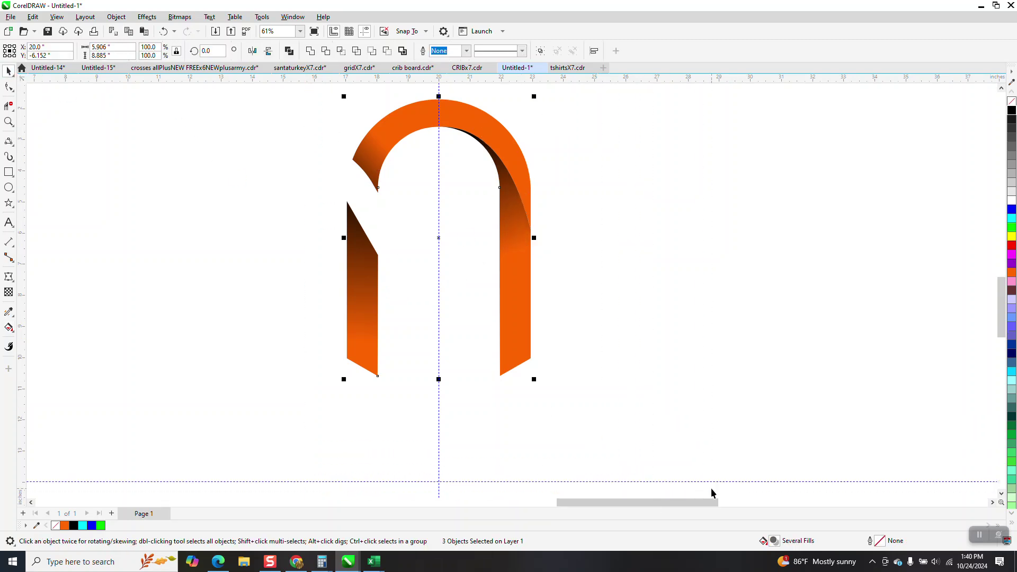
pyautogui.hotkey('ctrl', 'g')
pyautogui.scroll(-1, 494, 363)
pyautogui.click(452, 268)
pyautogui.moveTo(445, 441); pyautogui.dragTo(453, 452)
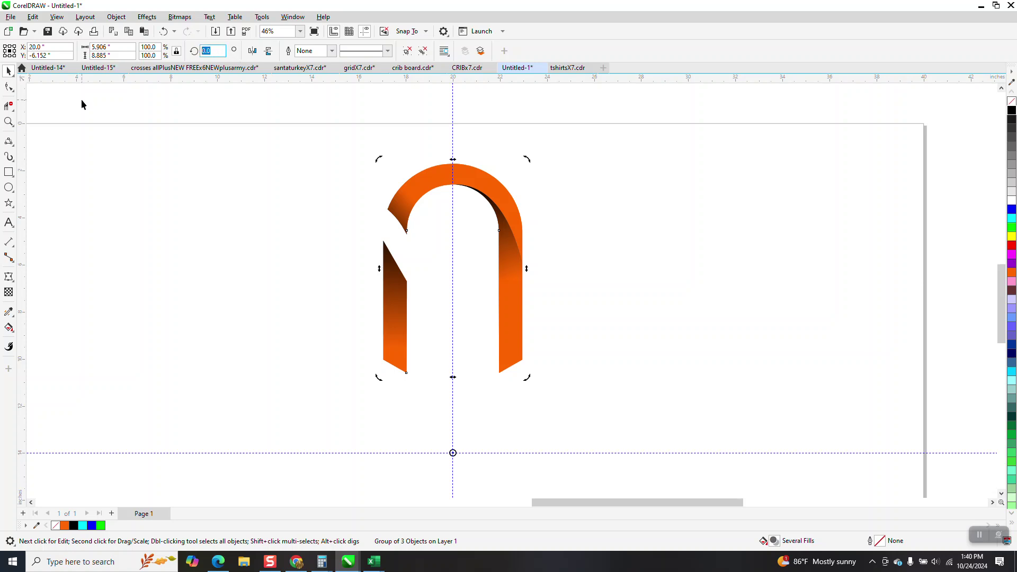
# - Create a copy of the shaded arch rotated 30 degrees and repeat it around the centre to complete twelve petals
pyautogui.press('Return')
pyautogui.hotkey('ctrl', 'r')
pyautogui.hotkey('ctrl', 'r')
pyautogui.hotkey('ctrl', 'r')
pyautogui.hotkey('ctrl', 'r')
pyautogui.hotkey('ctrl', 'r')
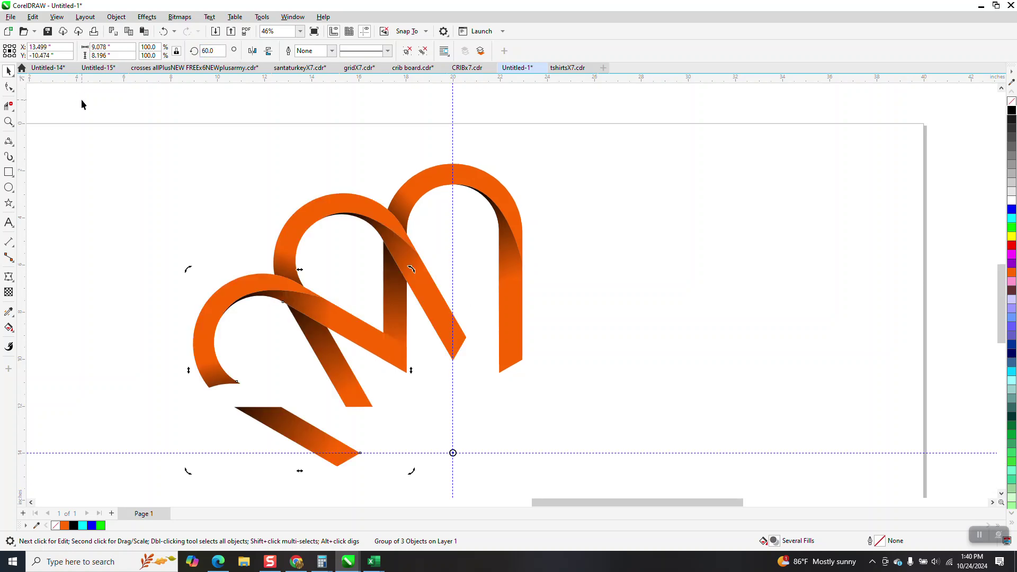
pyautogui.hotkey('ctrl', 'r')
pyautogui.hotkey('ctrl', 'r')
pyautogui.hotkey('ctrl', 'r')
pyautogui.hotkey('ctrl', 'r')
pyautogui.hotkey('ctrl', 'r')
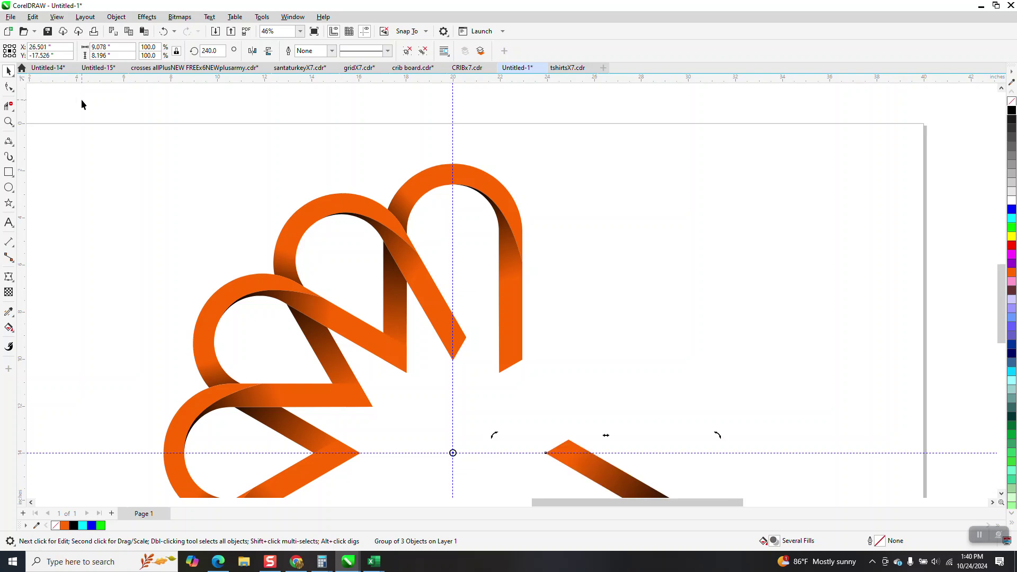
# - Group the twelve petals, scale the ornament down about its centre and view it up close
pyautogui.scroll(-2, 116, 98)
pyautogui.click(364, 31)
pyautogui.moveTo(114, 107); pyautogui.dragTo(412, 430)
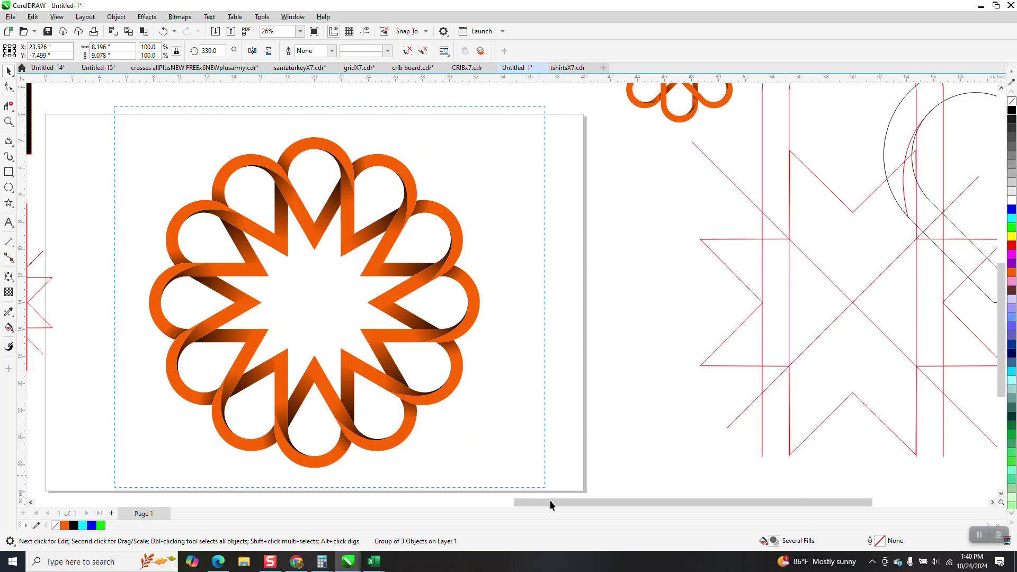
pyautogui.moveTo(550, 501); pyautogui.dragTo(573, 477)
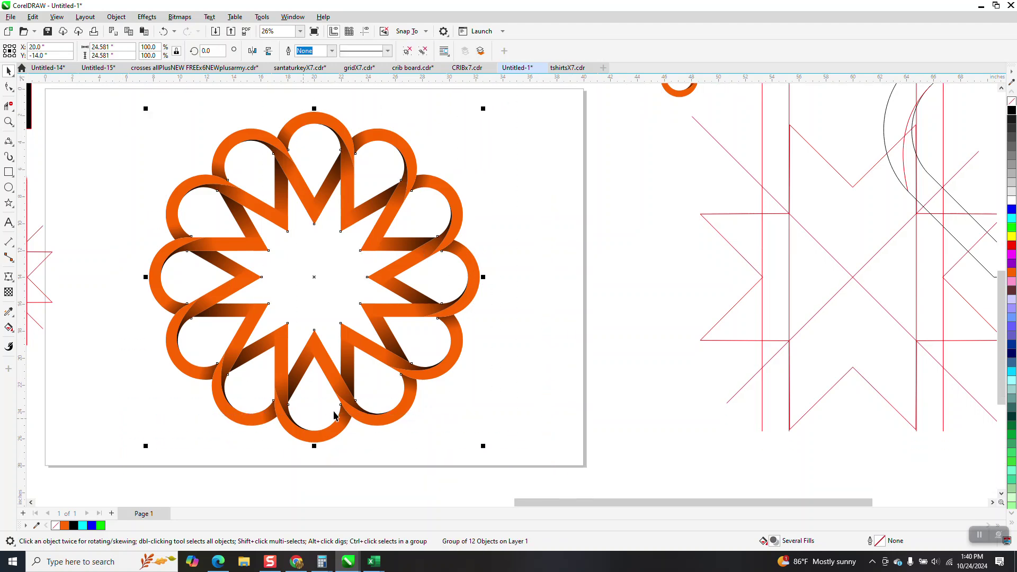
pyautogui.moveTo(486, 449); pyautogui.dragTo(387, 349)
pyautogui.click(8, 123)
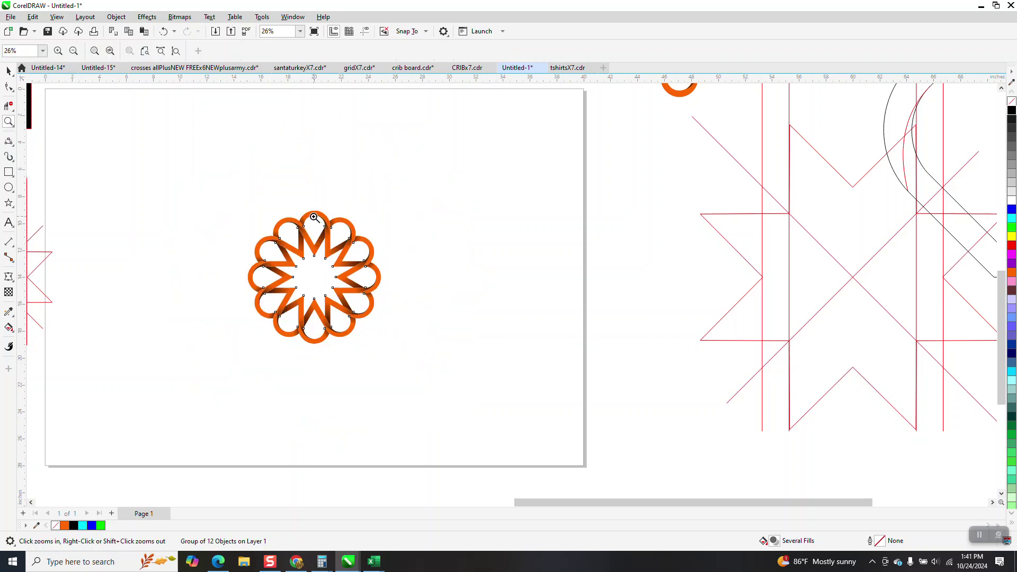
pyautogui.click(412, 355)
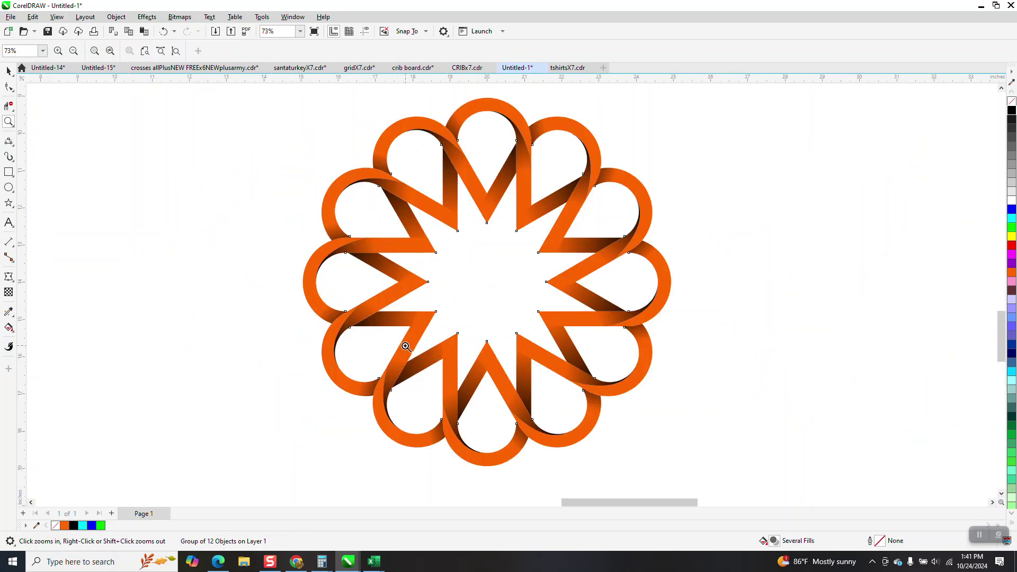